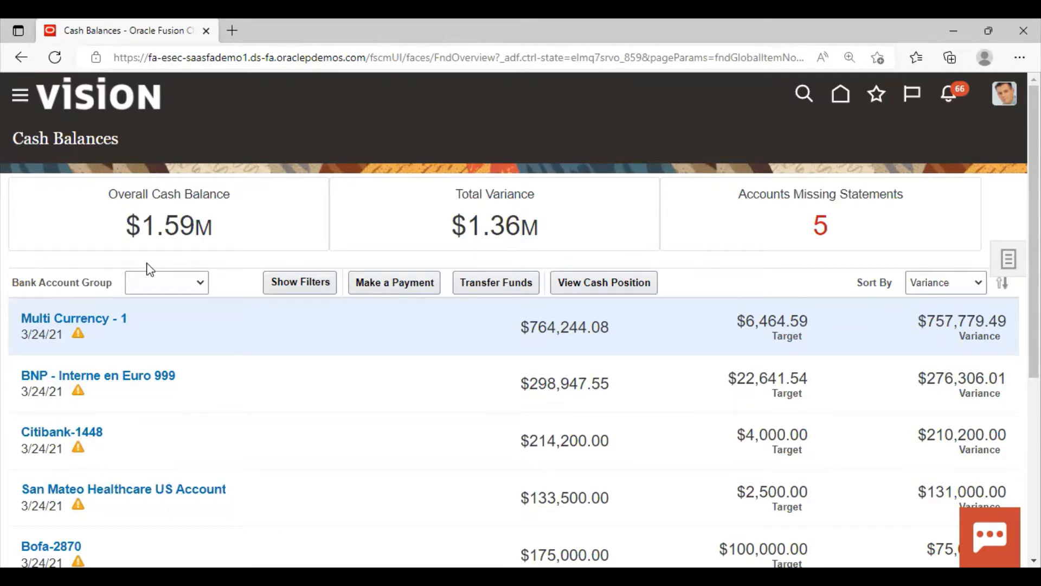
pyautogui.scroll(-3, 132, 288)
pyautogui.scroll(-3, 133, 347)
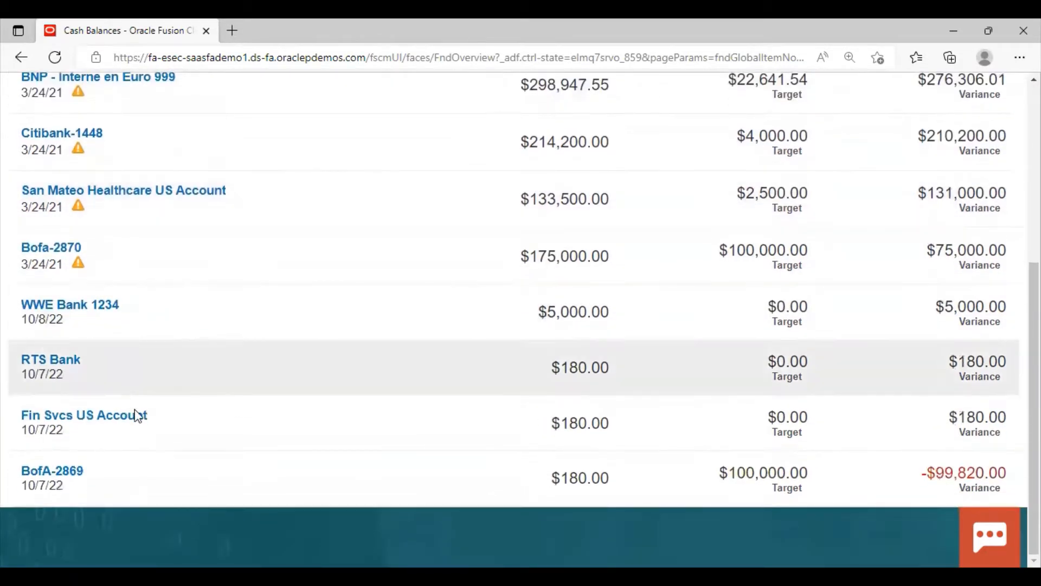
pyautogui.scroll(4, 146, 441)
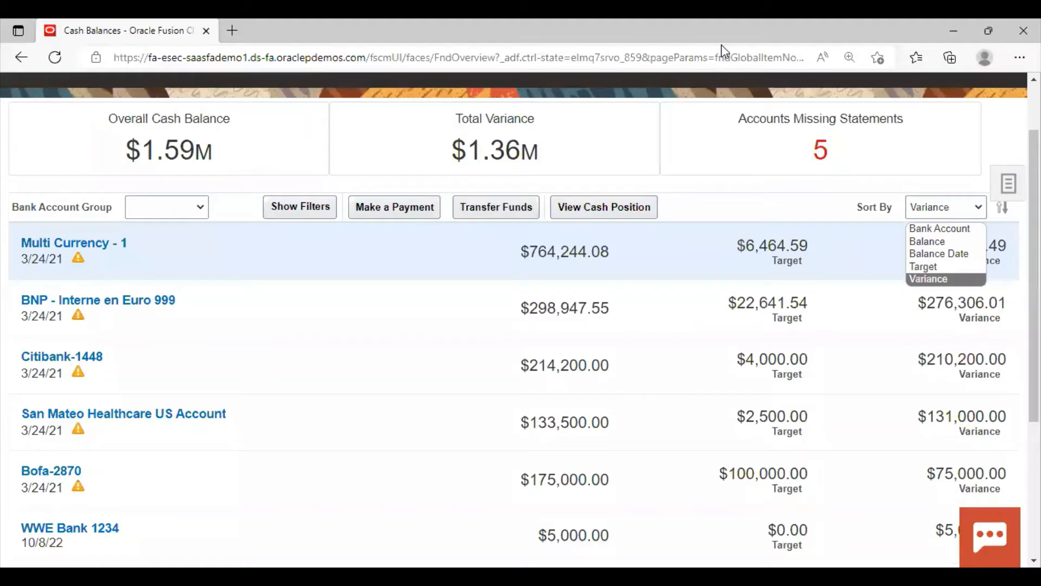
pyautogui.click(828, 74)
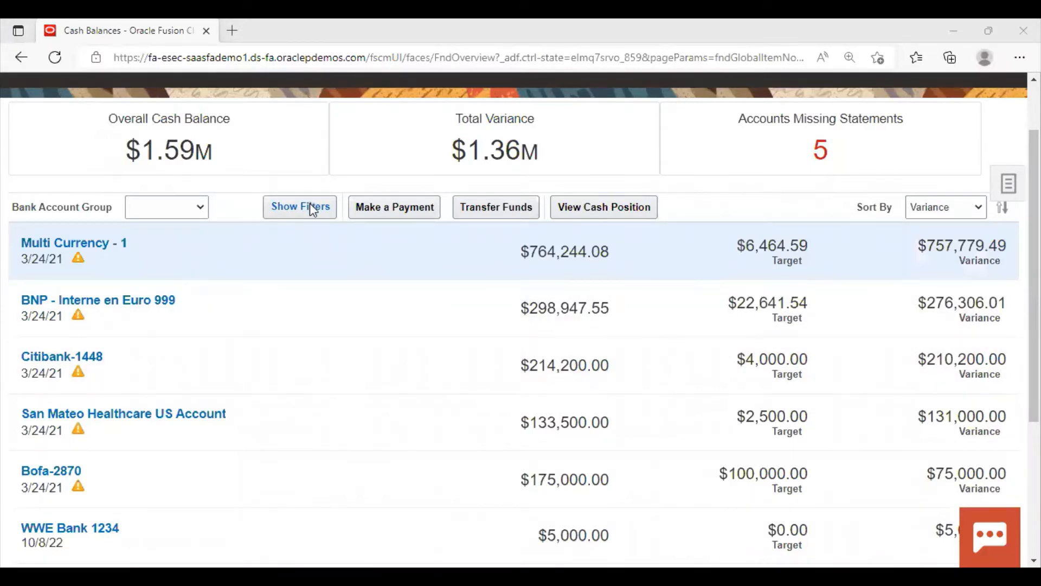
# Show the account filters and limit the list to USD accounts
pyautogui.click(313, 210)
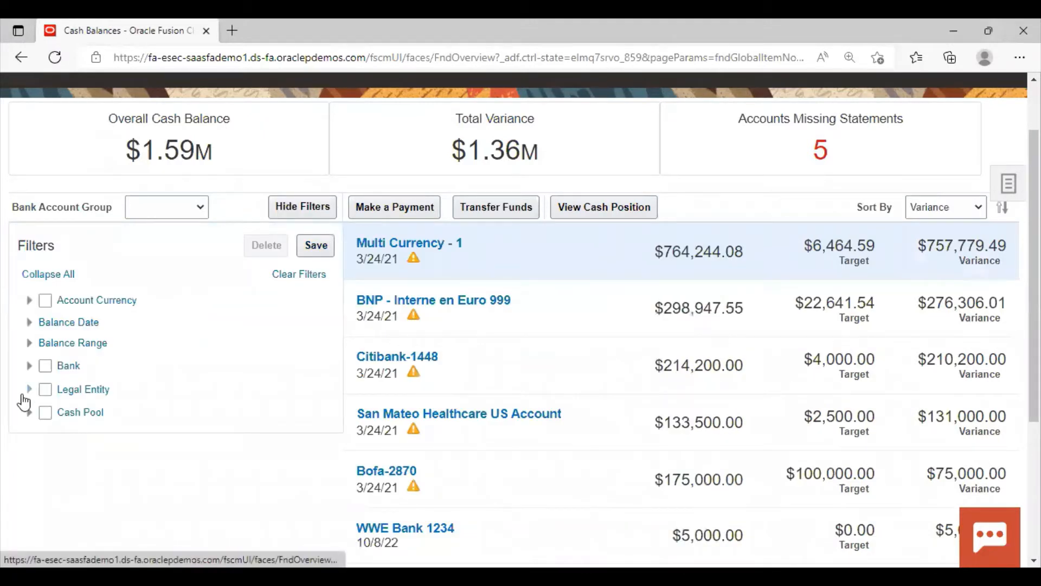
pyautogui.click(29, 300)
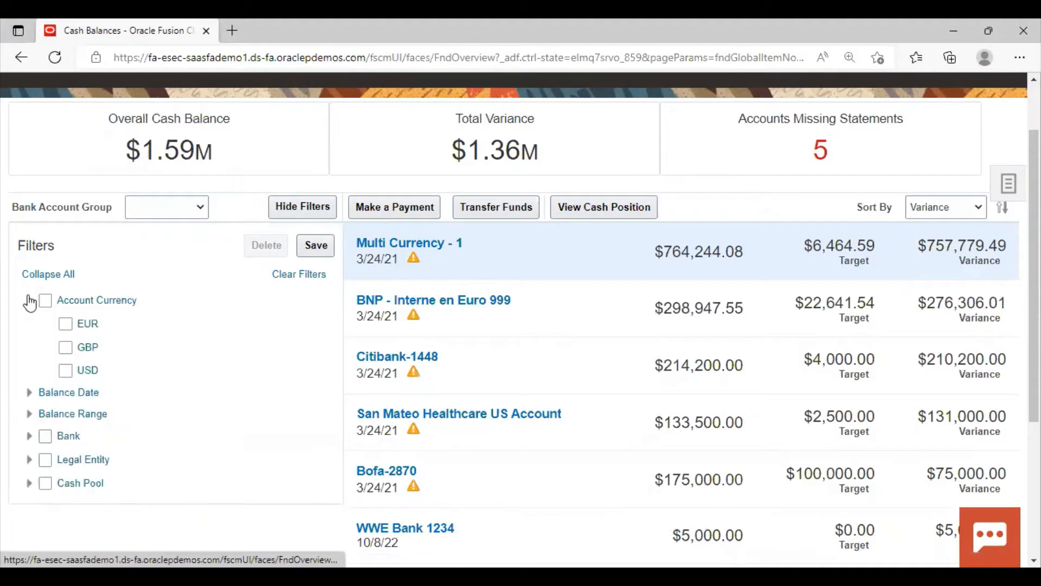
pyautogui.click(65, 371)
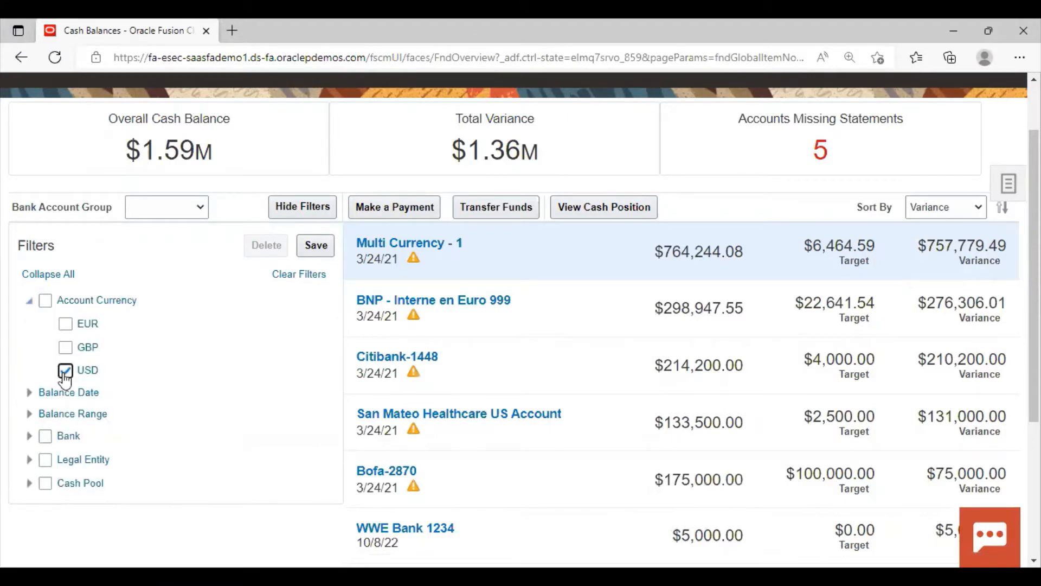
pyautogui.scroll(-1, 191, 378)
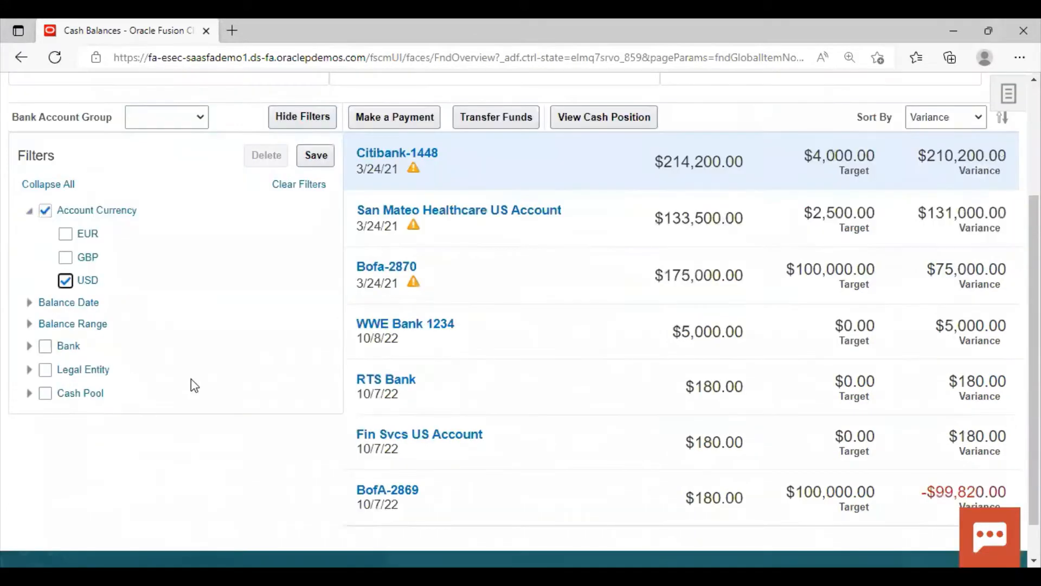
pyautogui.click(295, 256)
# Switch the currency filter to GBP, then EUR, then clear Account Currency entirely
pyautogui.click(66, 257)
pyautogui.click(66, 280)
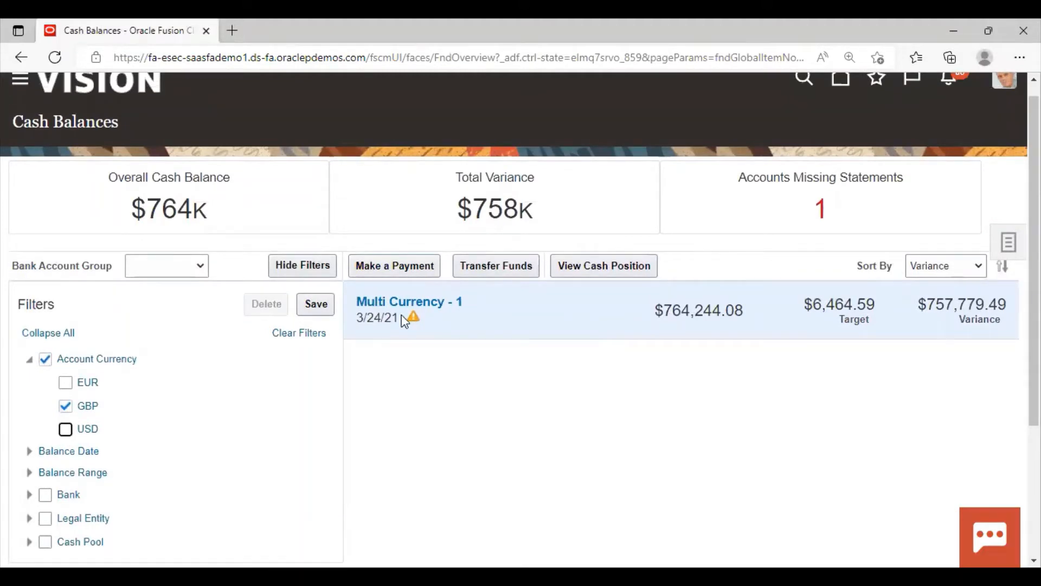
pyautogui.click(66, 383)
pyautogui.click(66, 407)
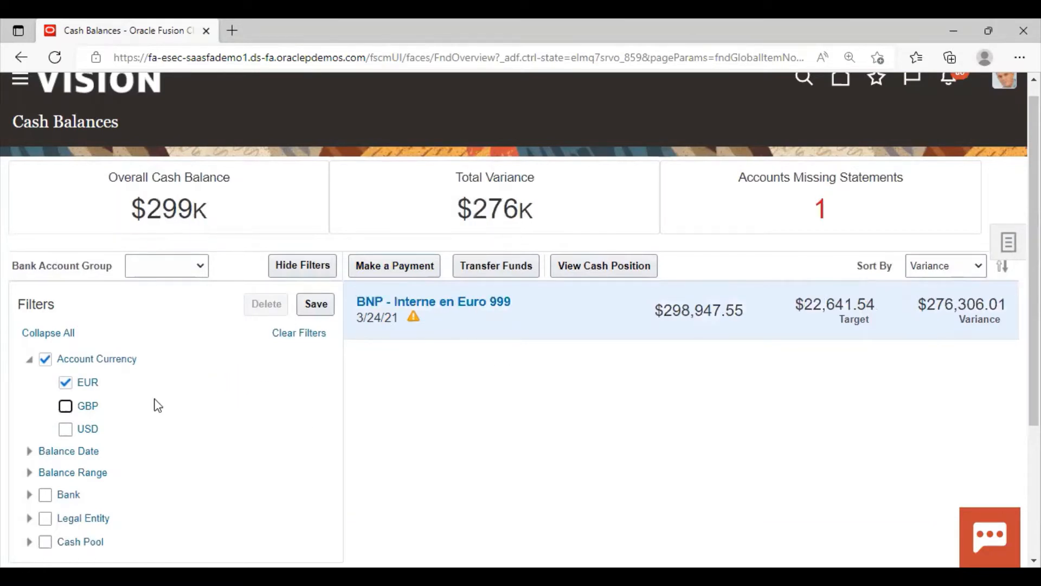
pyautogui.scroll(-3, 193, 368)
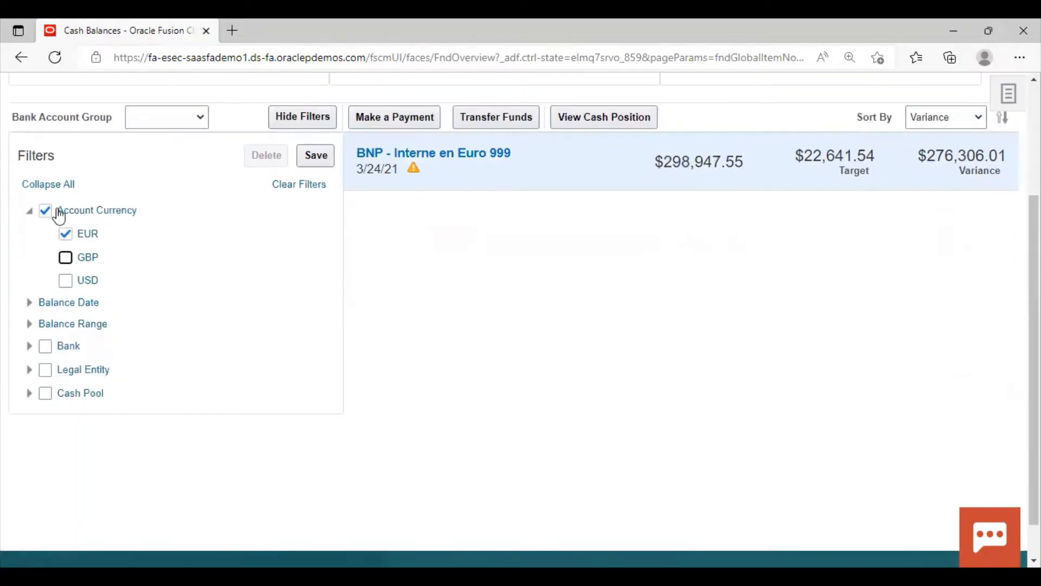
pyautogui.click(46, 211)
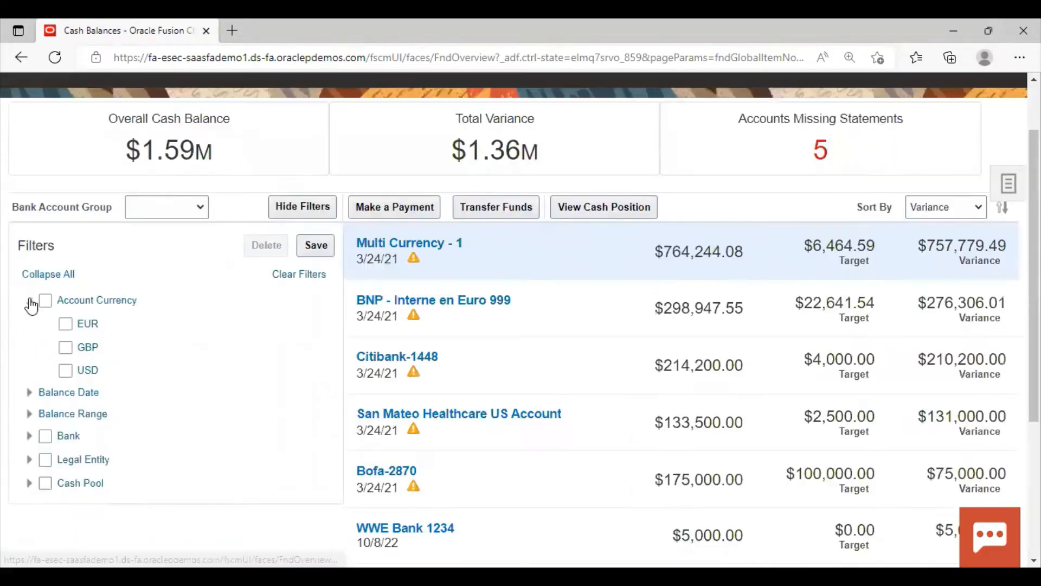
# Try filtering to balances more than 10 days old, then remove that limit
pyautogui.click(27, 398)
pyautogui.scroll(-1, 239, 406)
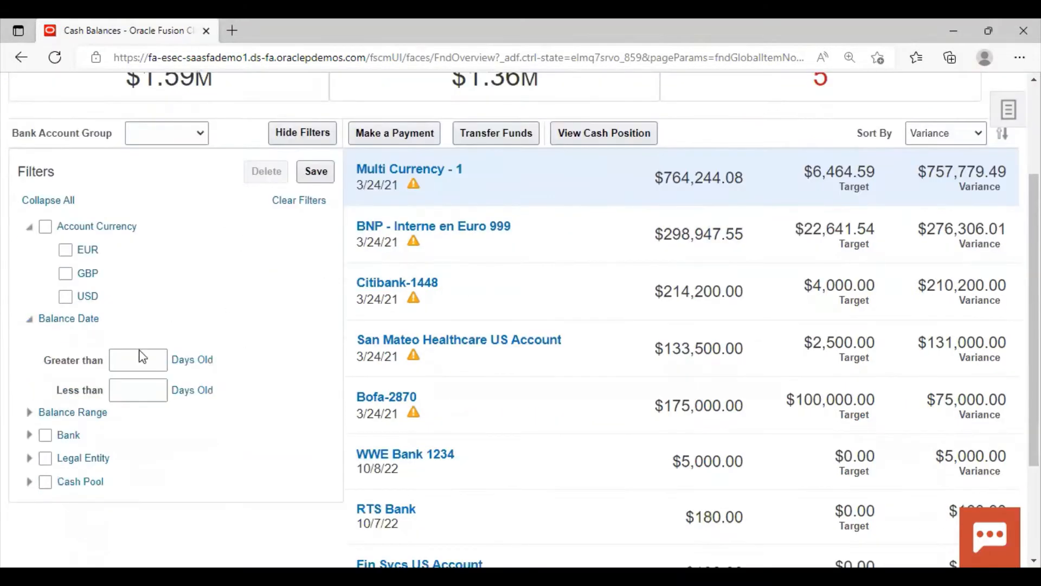
pyautogui.click(153, 358)
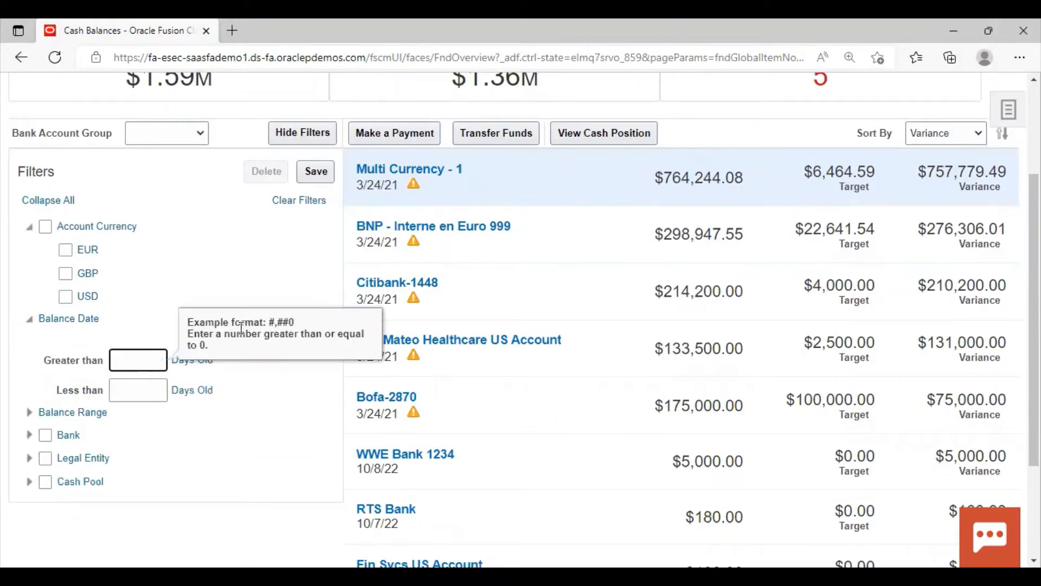
pyautogui.write('10')
pyautogui.click(275, 273)
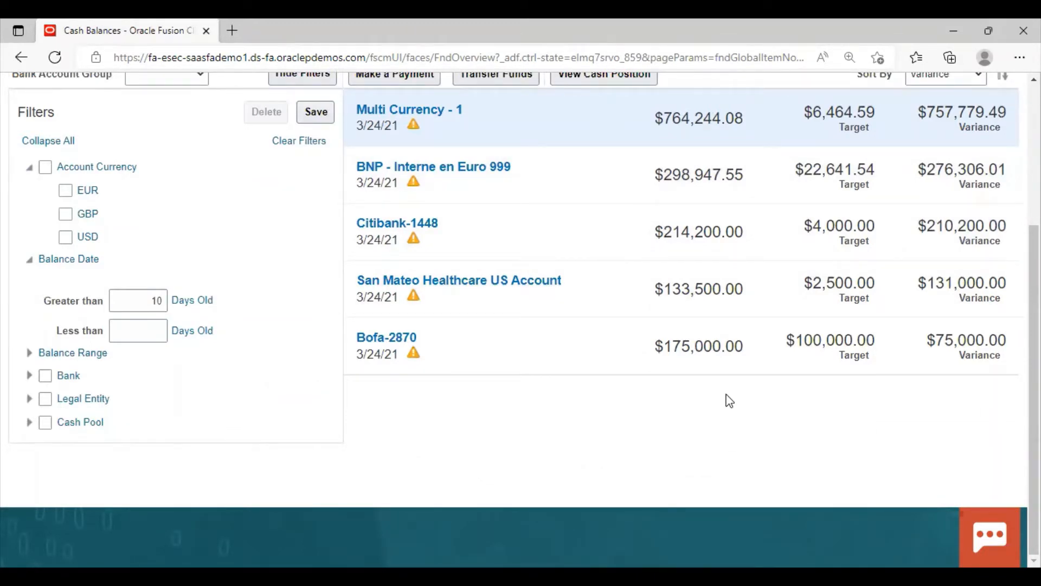
pyautogui.doubleClick(154, 300)
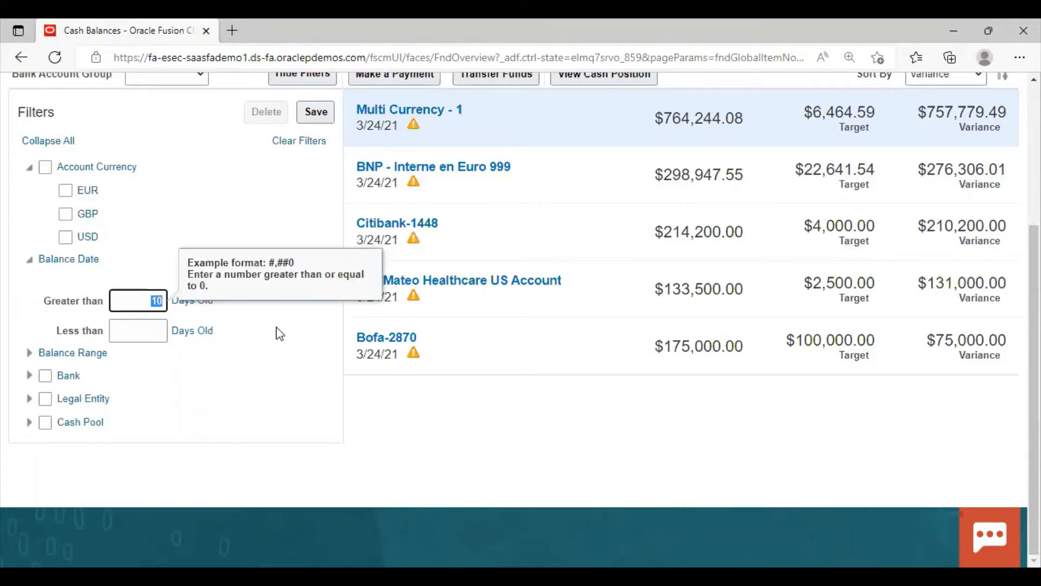
pyautogui.press('BackSpace')
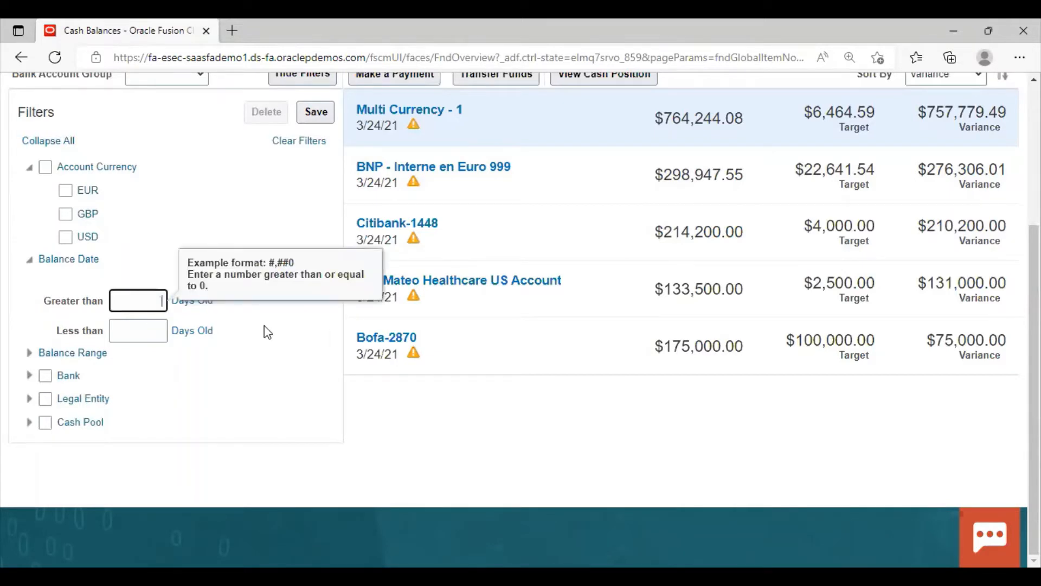
# Filter the account list to balances greater than 200,000 USD
pyautogui.click(31, 352)
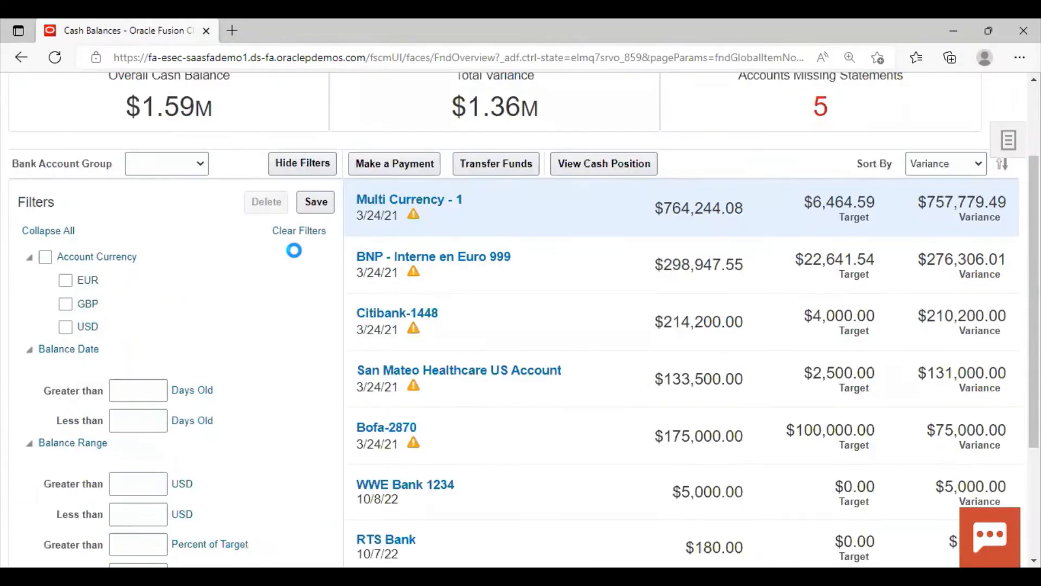
pyautogui.scroll(-3, 294, 250)
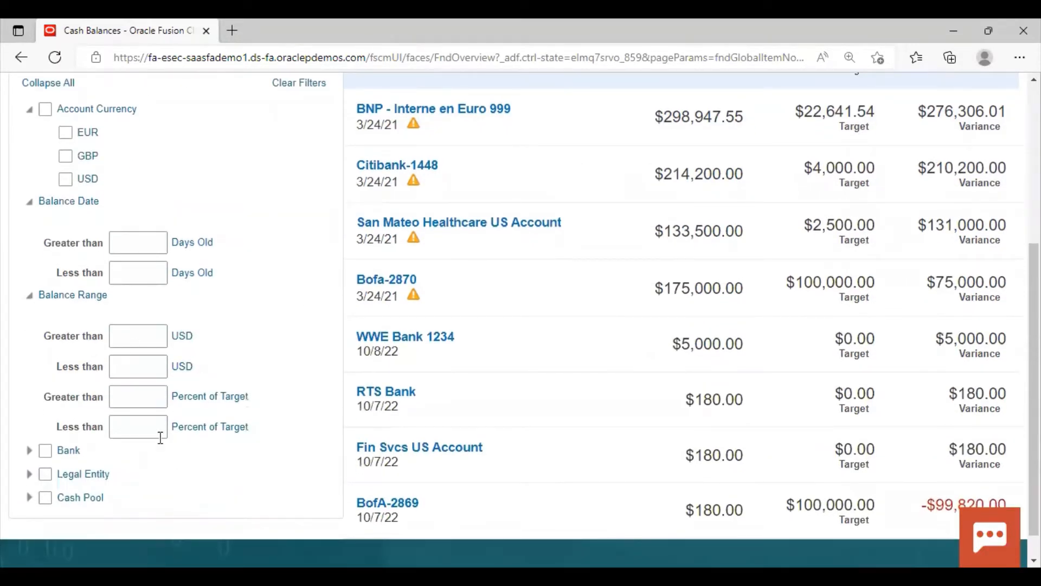
pyautogui.click(138, 336)
pyautogui.write('20000')
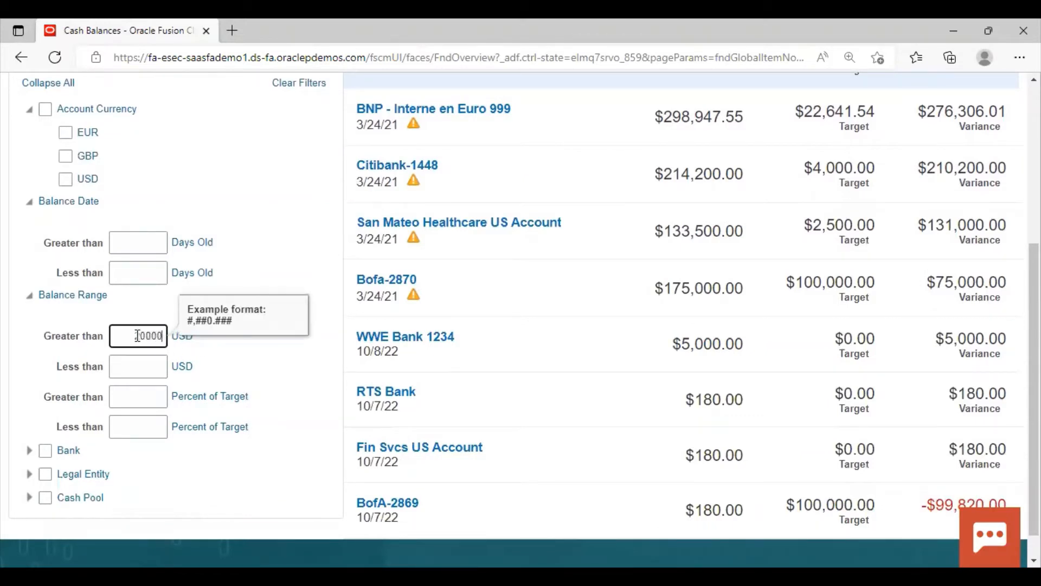
pyautogui.write('0')
pyautogui.press('Return')
pyautogui.scroll(1, 488, 307)
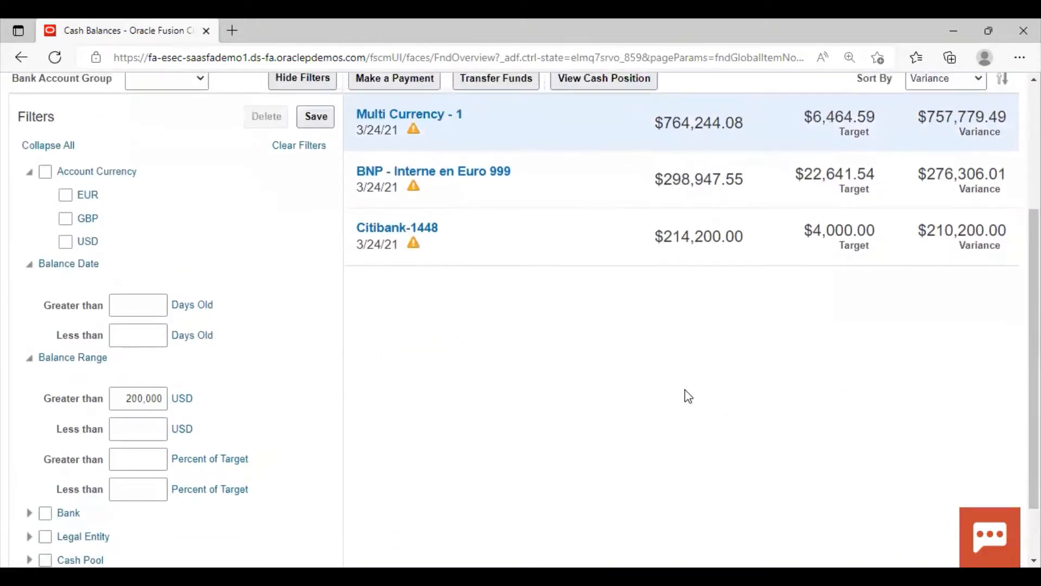
pyautogui.scroll(3, 814, 362)
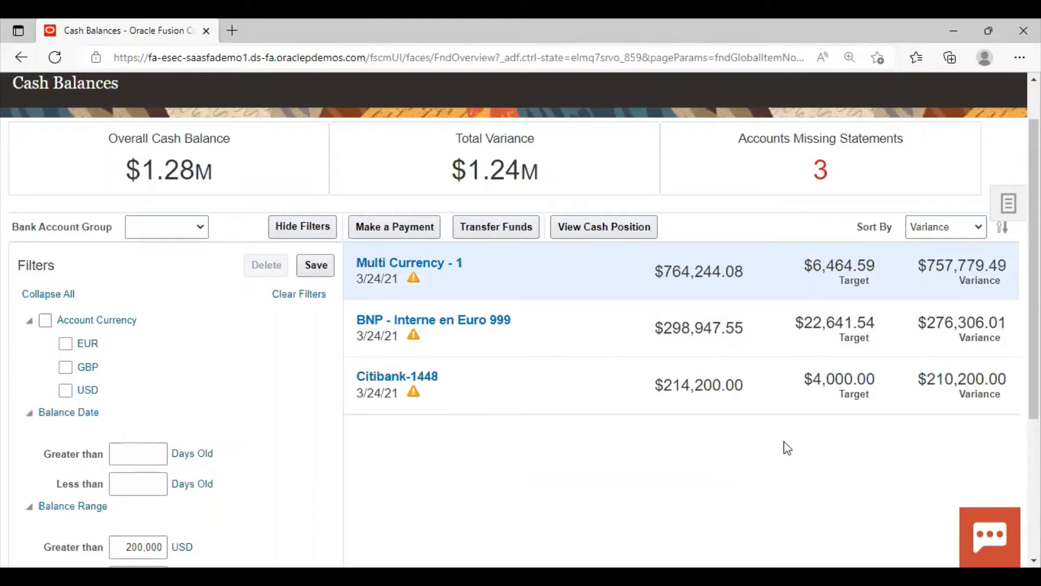
pyautogui.scroll(-4, 291, 400)
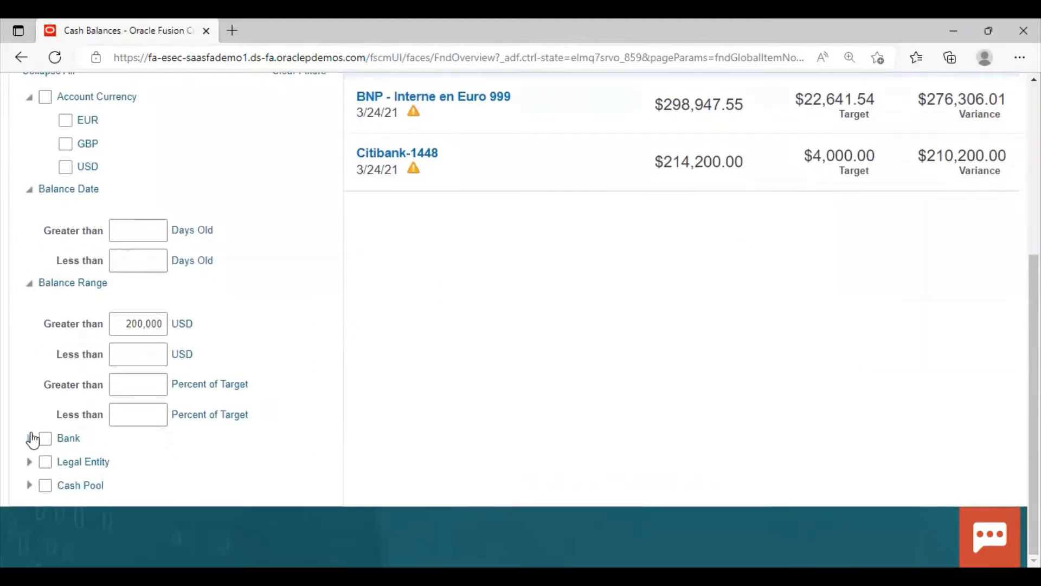
# Clear the 200,000 USD balance filter and filter to Bank of America, excluding BofA-2869
pyautogui.doubleClick(140, 322)
pyautogui.press('BackSpace')
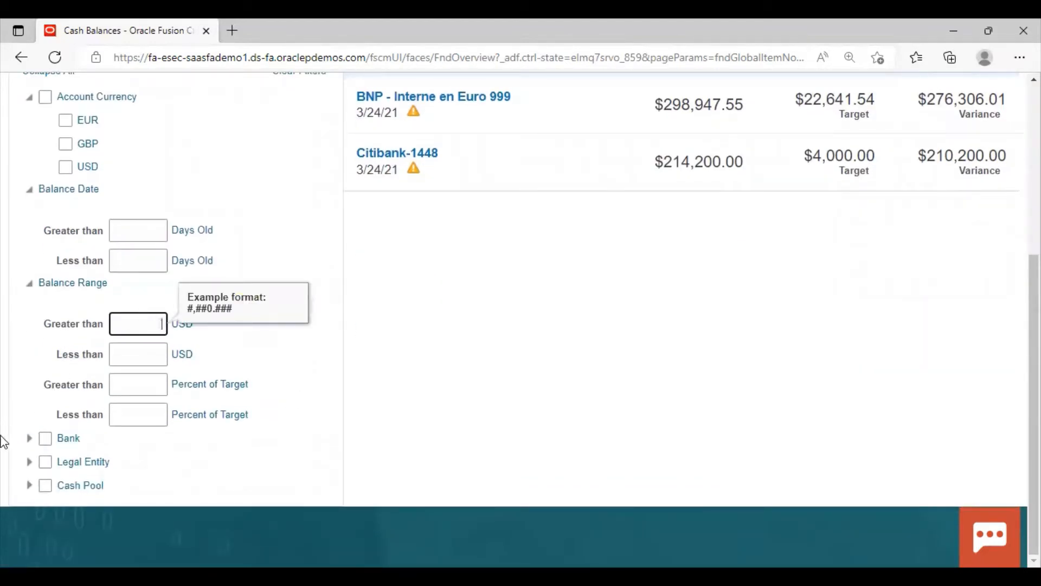
pyautogui.click(29, 438)
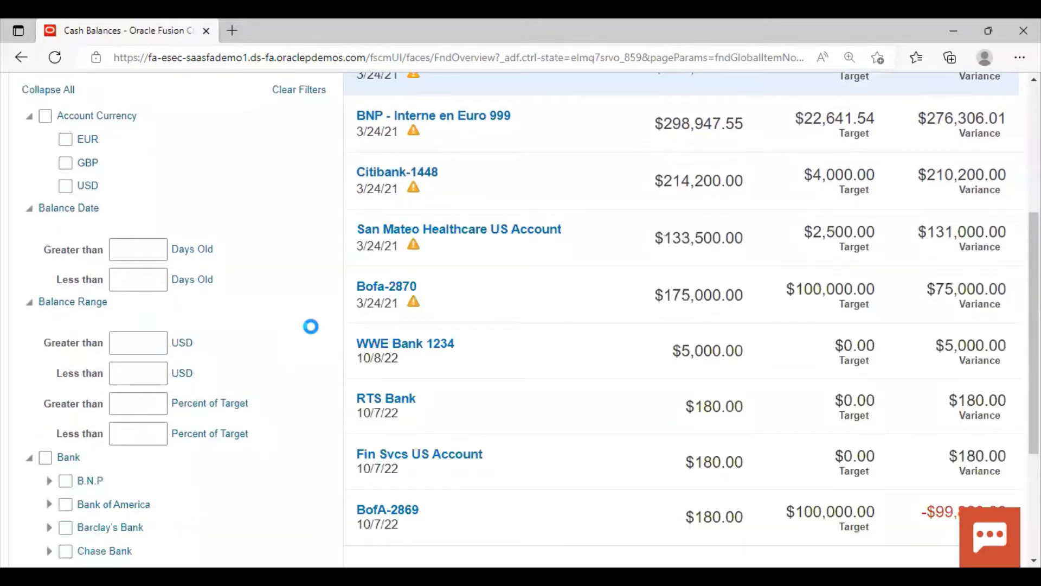
pyautogui.scroll(-3, 311, 326)
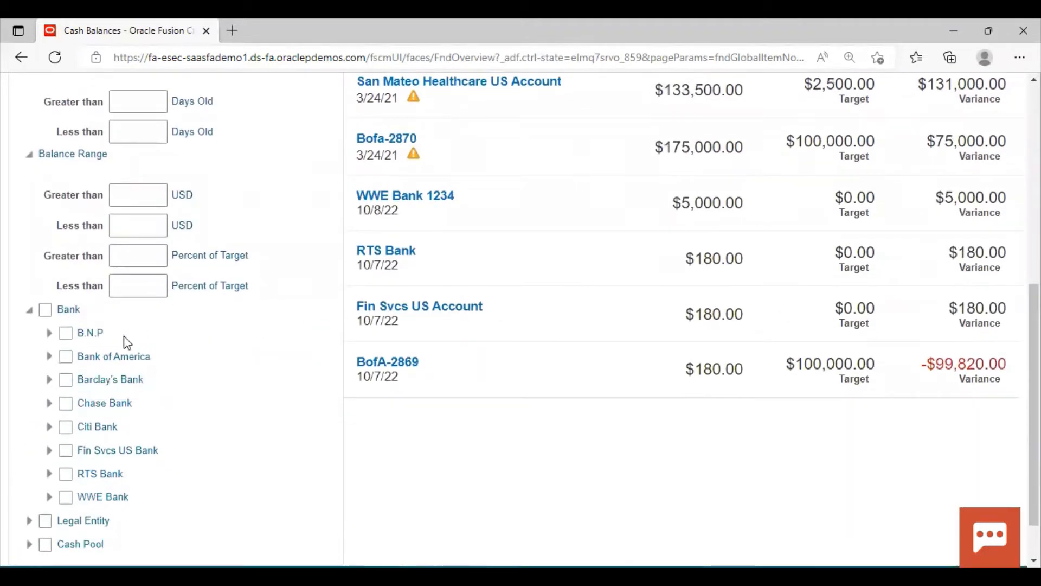
pyautogui.click(65, 357)
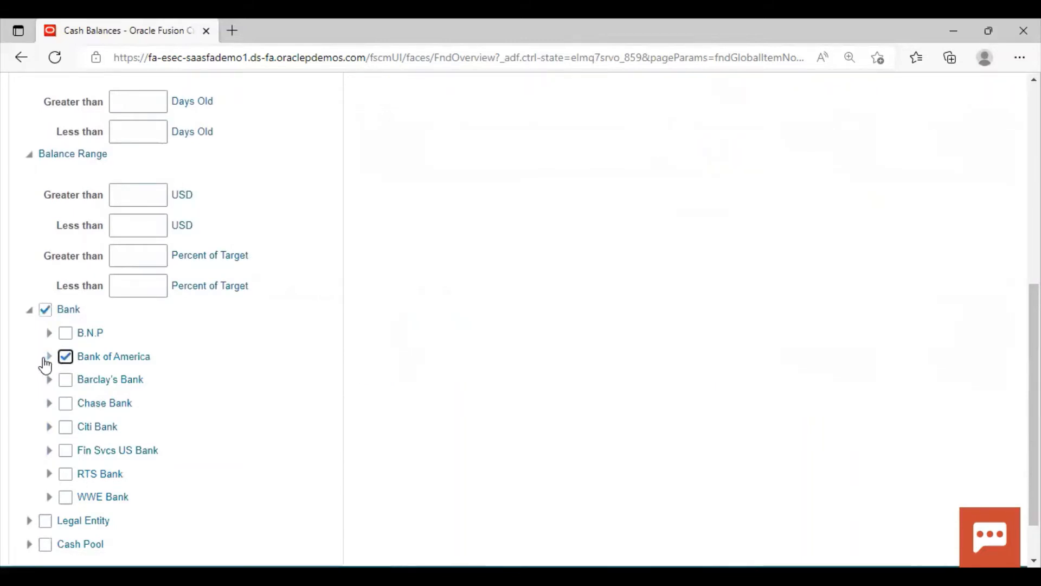
pyautogui.click(48, 357)
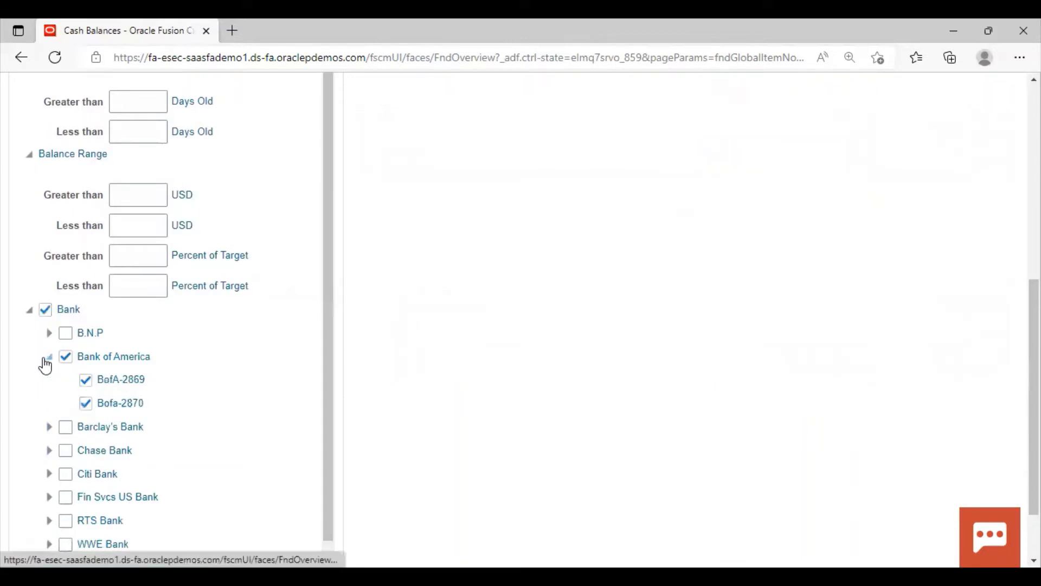
pyautogui.click(86, 380)
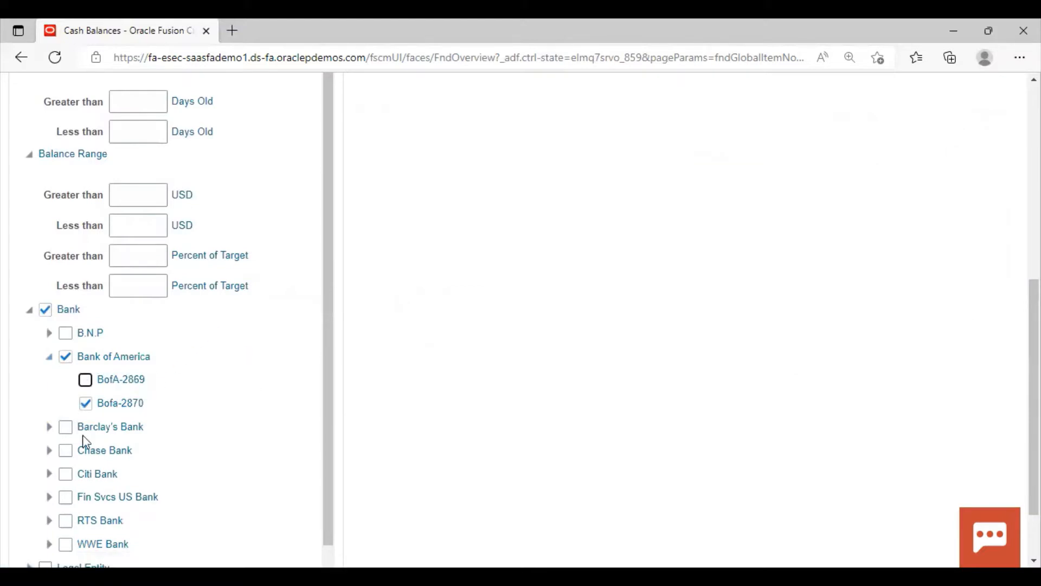
# Clear the Bank of America and Bofa-2870 filters so every account is listed
pyautogui.scroll(10, 279, 420)
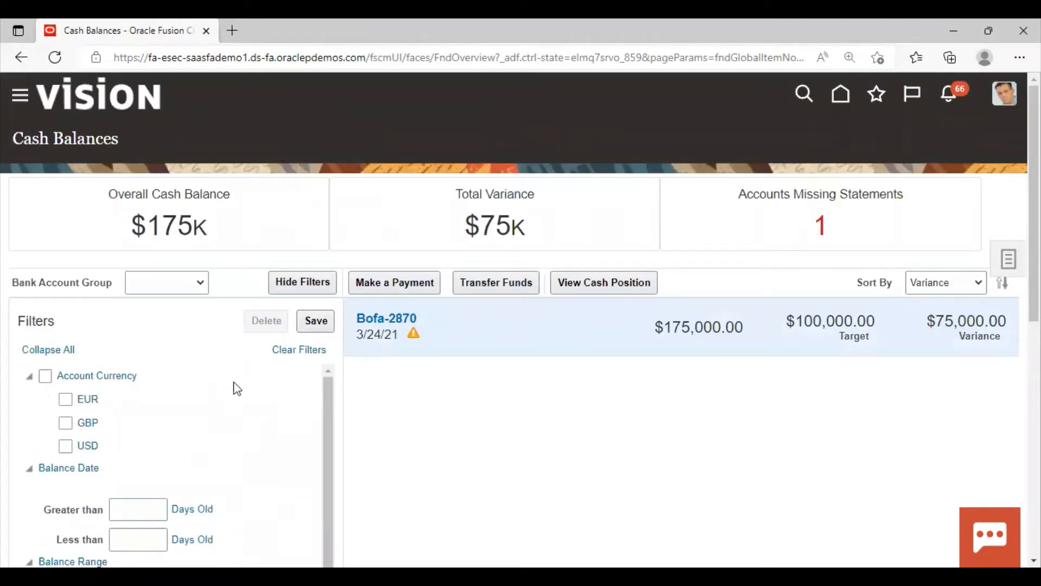
pyautogui.scroll(-10, 251, 432)
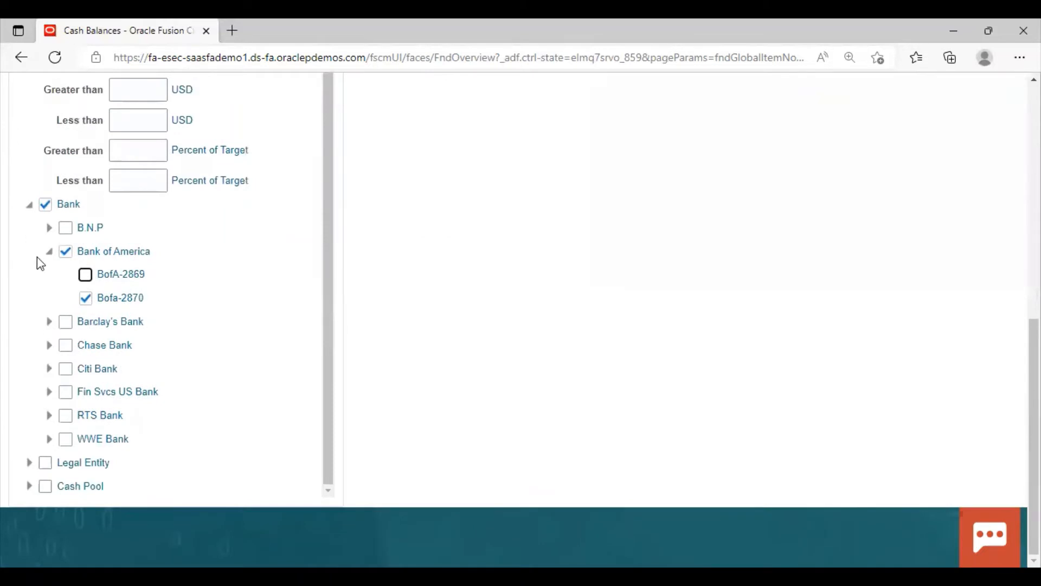
pyautogui.click(66, 251)
pyautogui.click(91, 301)
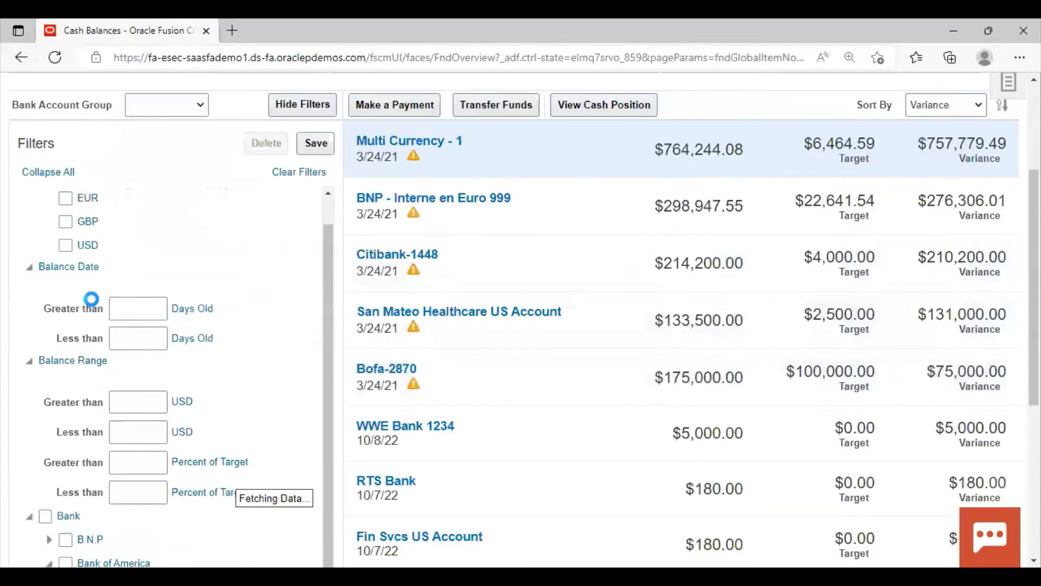
pyautogui.scroll(-8, 307, 209)
pyautogui.scroll(5, 302, 181)
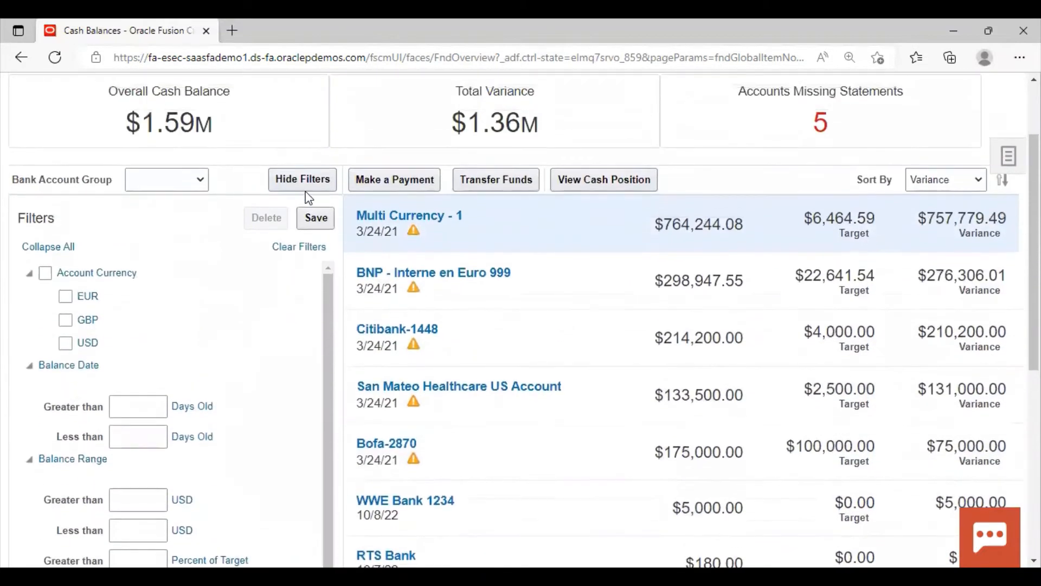
# Hide the filters panel, keeping the full Cash Balances list sorted by Variance
pyautogui.click(302, 180)
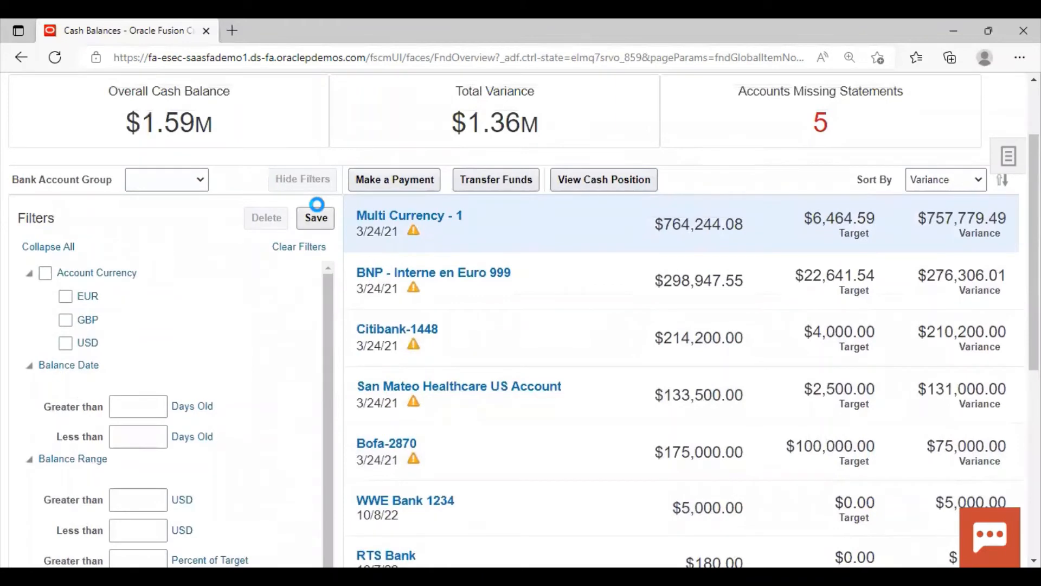
pyautogui.scroll(2, 409, 363)
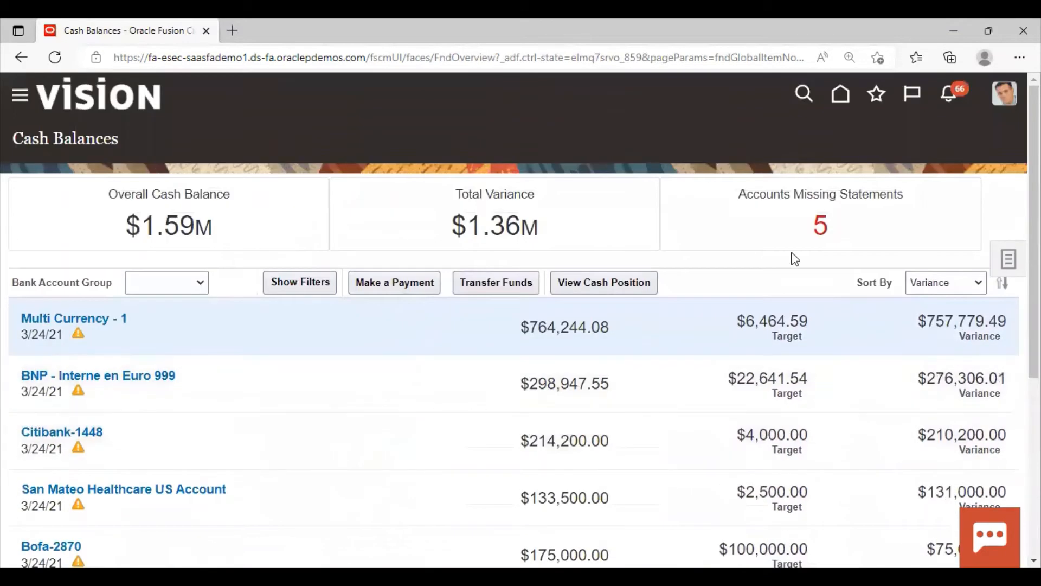
pyautogui.click(947, 291)
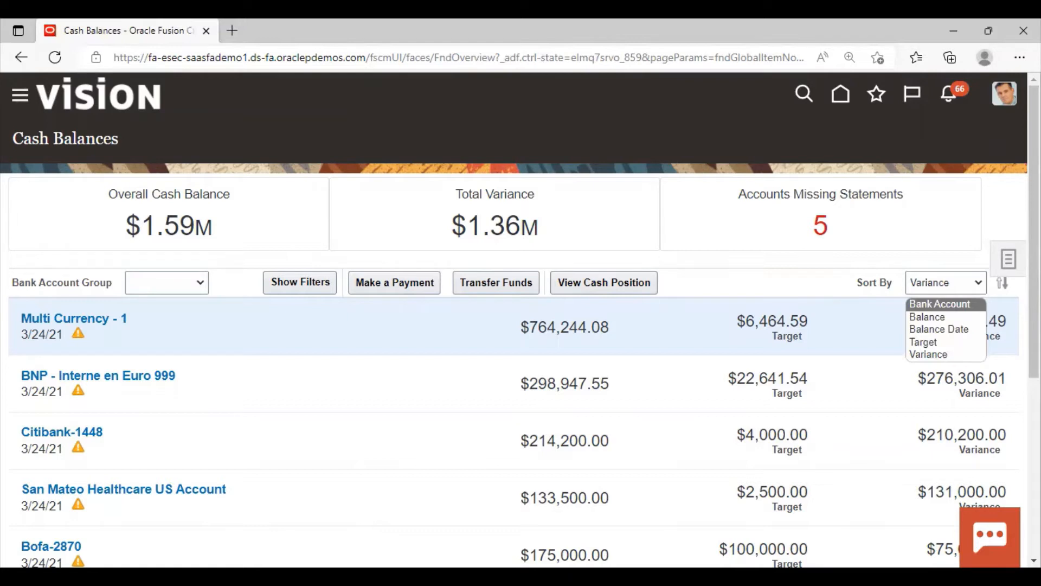
pyautogui.click(1010, 239)
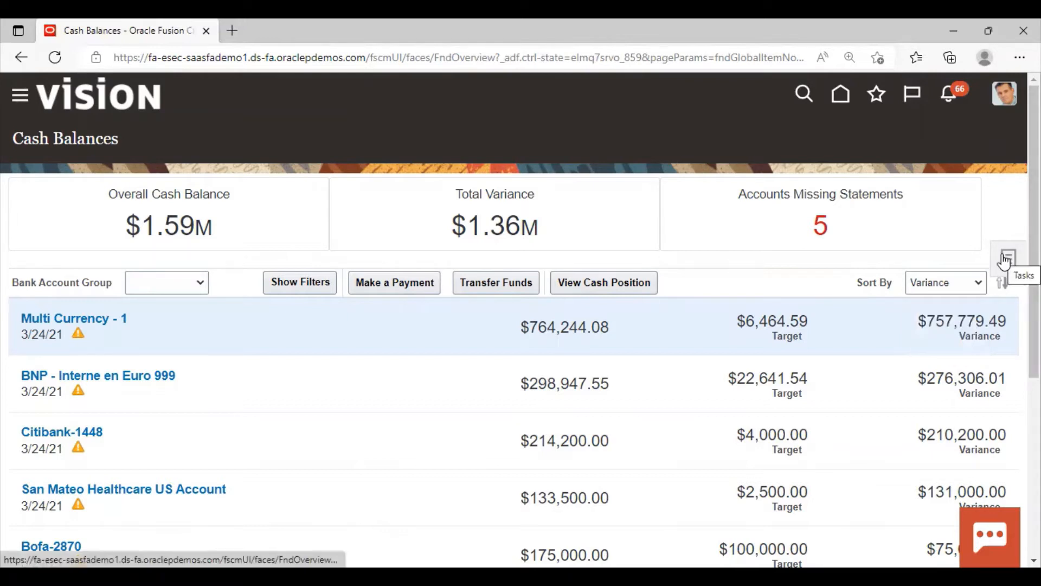
# Start a new bank account transfer from the Tasks panel
pyautogui.click(1007, 258)
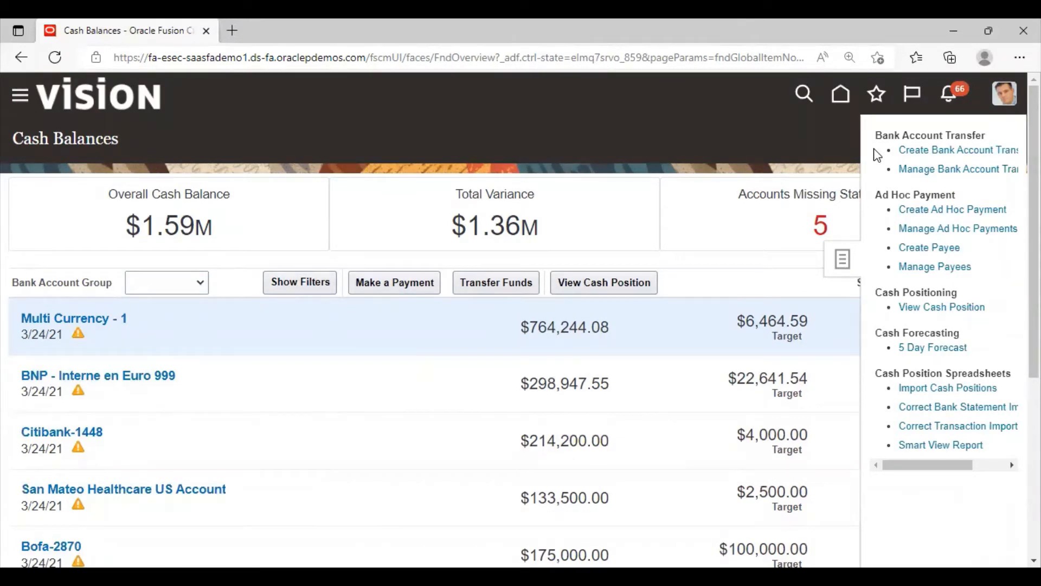
pyautogui.click(909, 151)
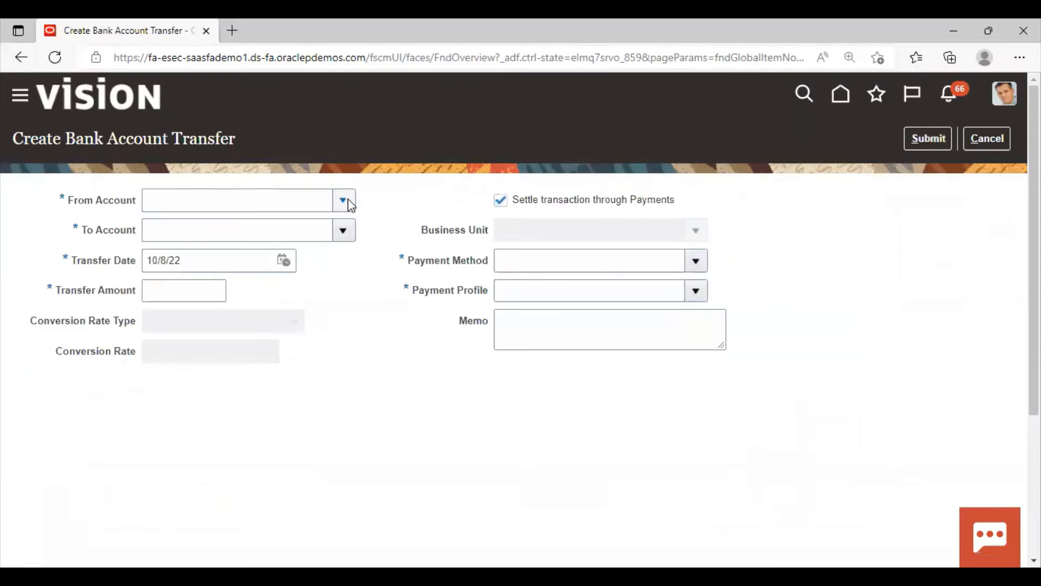
# Set a 15,000 transfer from BofA-2869 to Bofa-2870
pyautogui.click(343, 201)
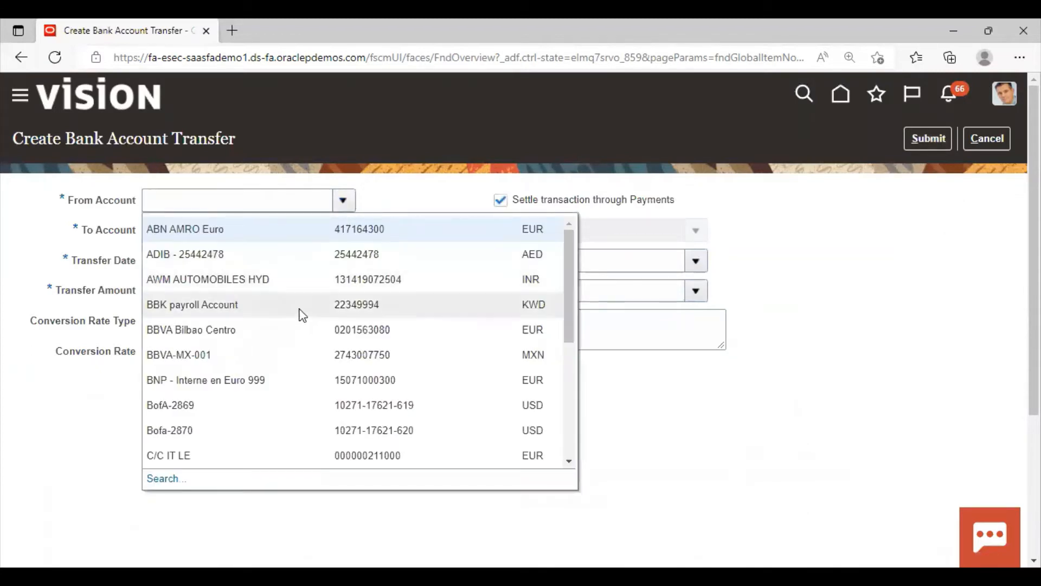
pyautogui.click(186, 407)
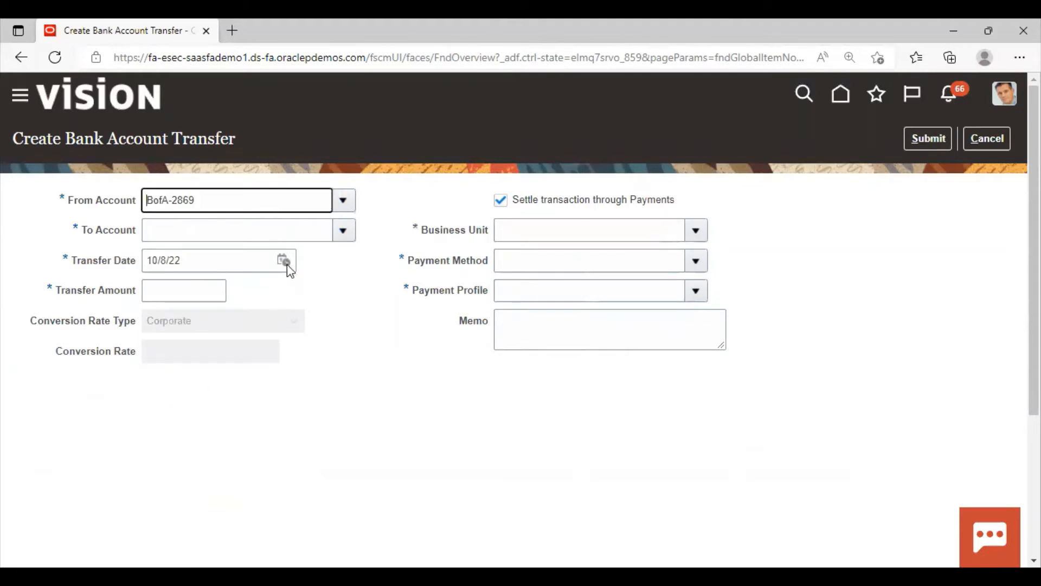
pyautogui.click(347, 230)
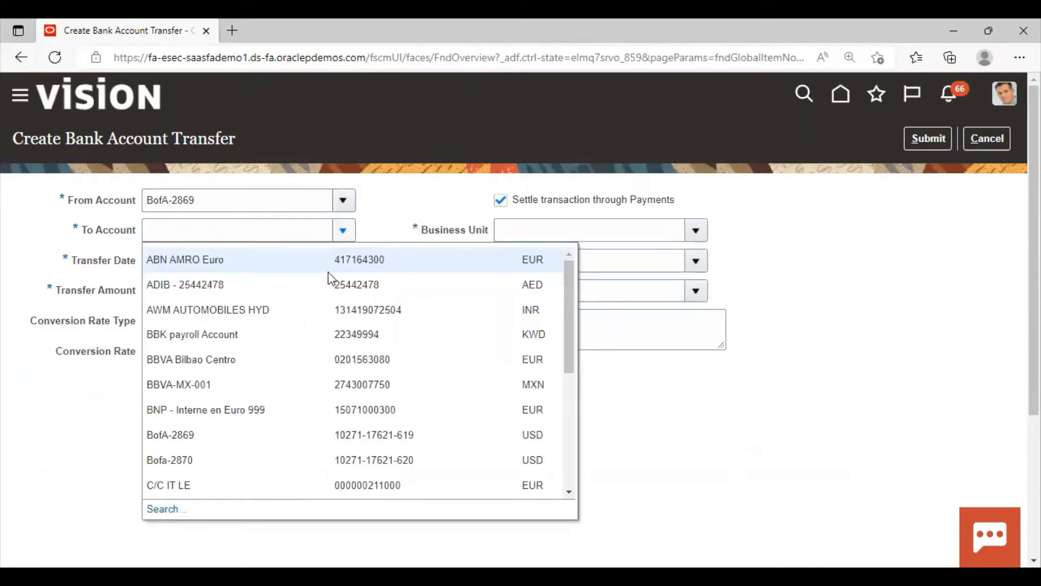
pyautogui.click(160, 455)
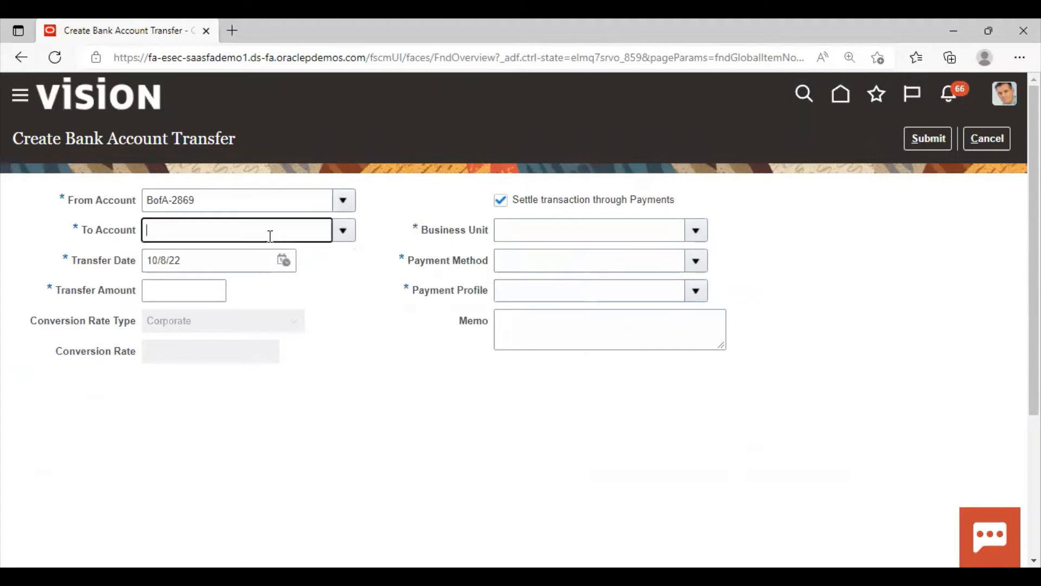
pyautogui.click(163, 292)
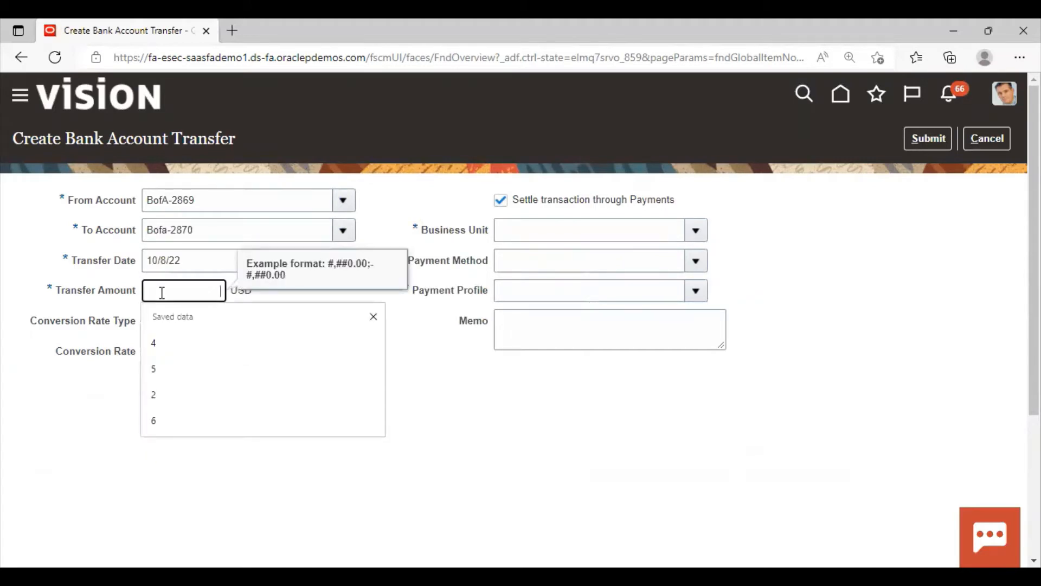
pyautogui.write('15000')
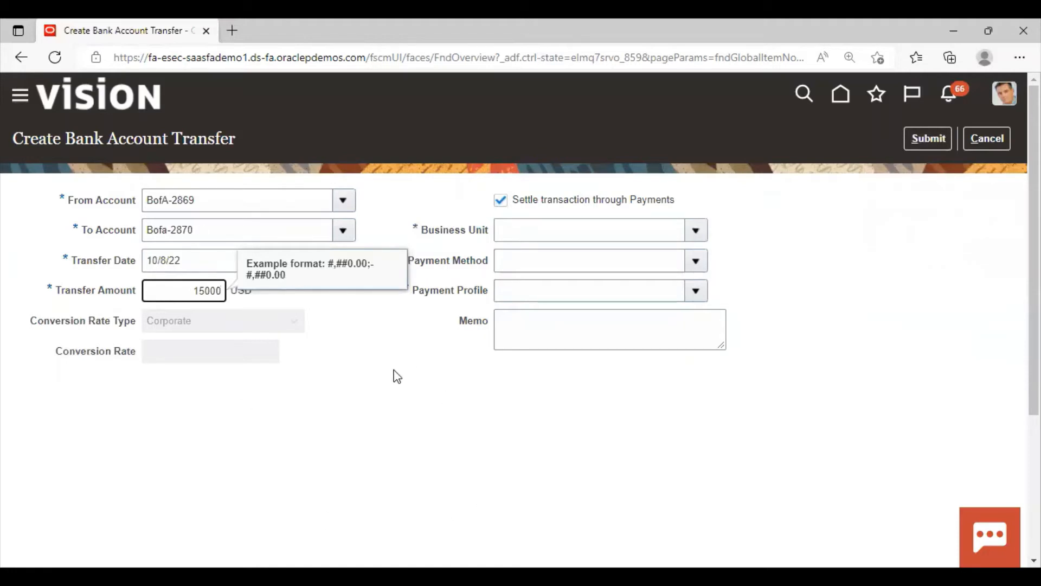
pyautogui.click(412, 376)
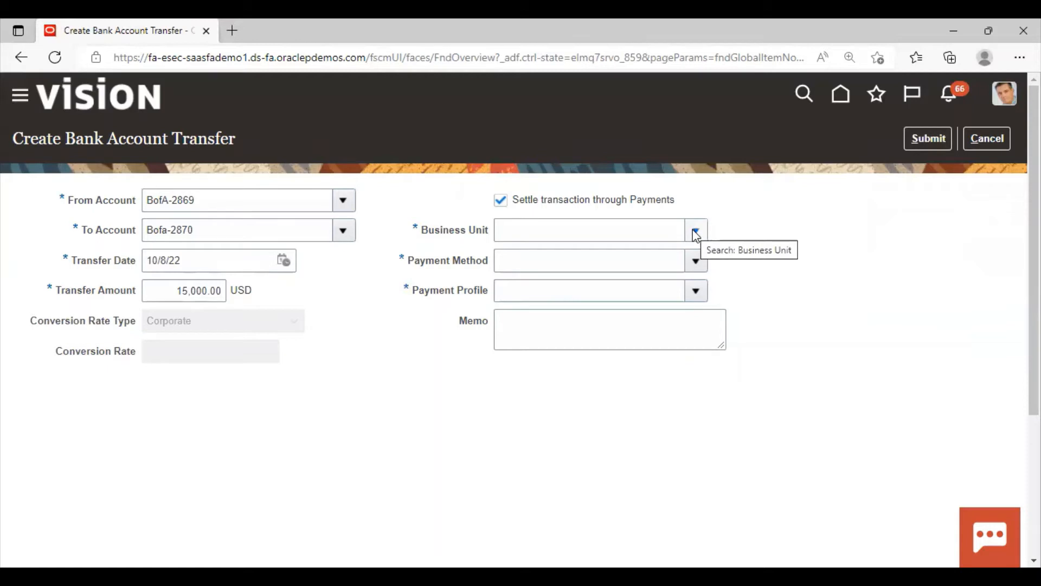
# Choose US1 Business Unit, Electronic payment method and PayPal profile, then submit the transfer
pyautogui.click(696, 232)
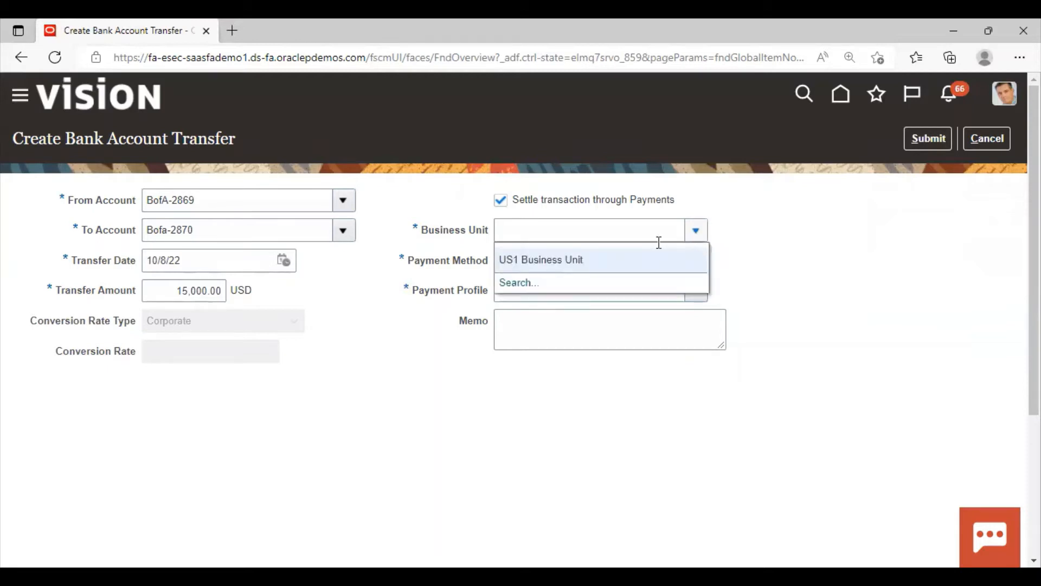
pyautogui.click(541, 261)
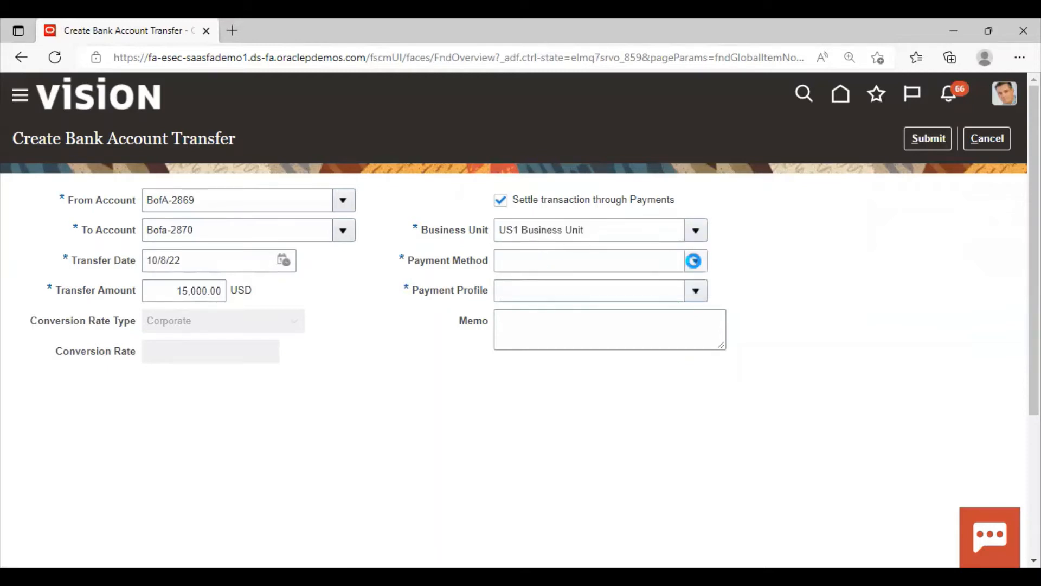
pyautogui.click(696, 261)
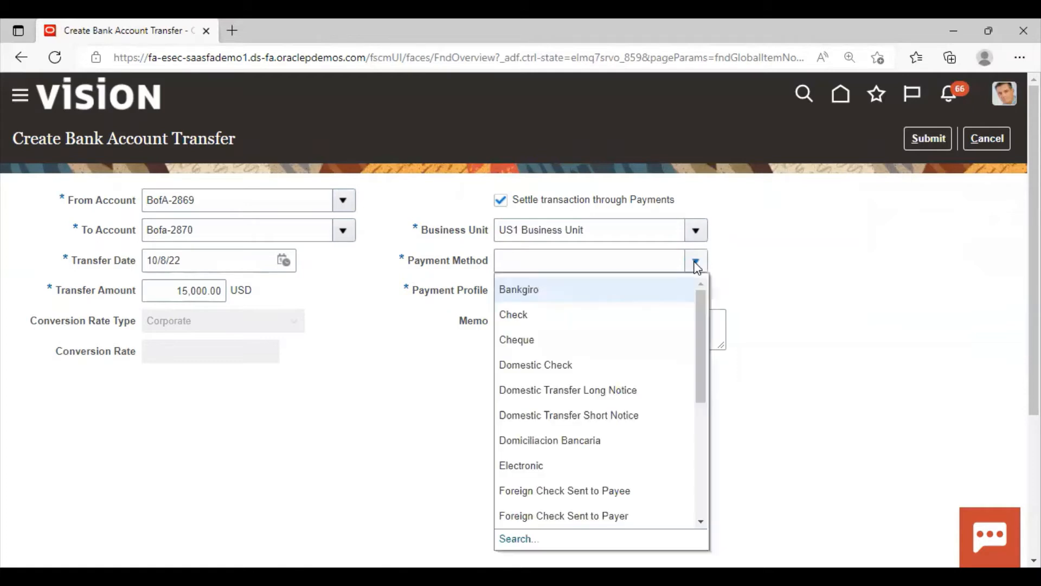
pyautogui.click(510, 314)
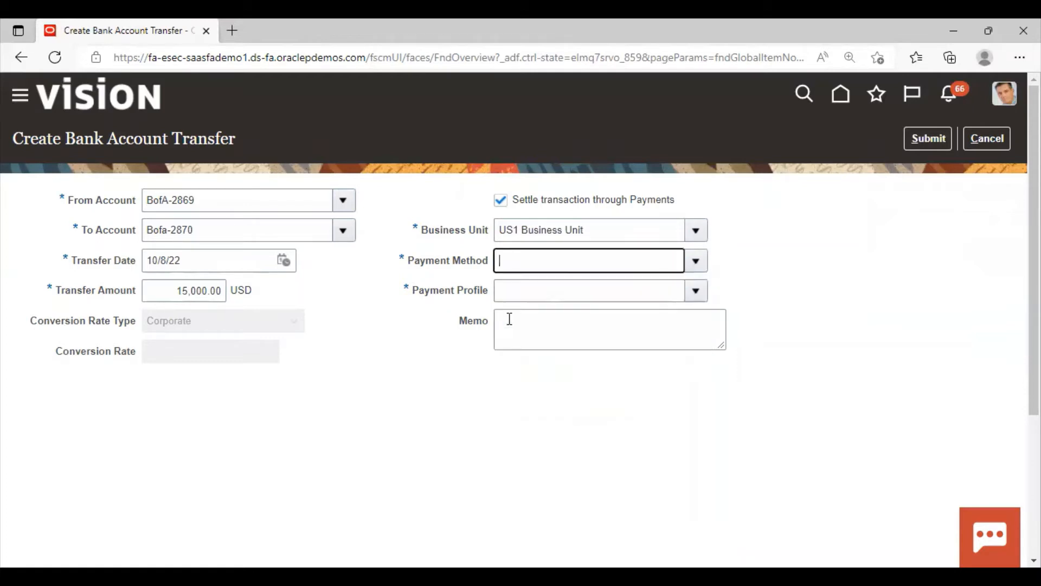
pyautogui.click(695, 261)
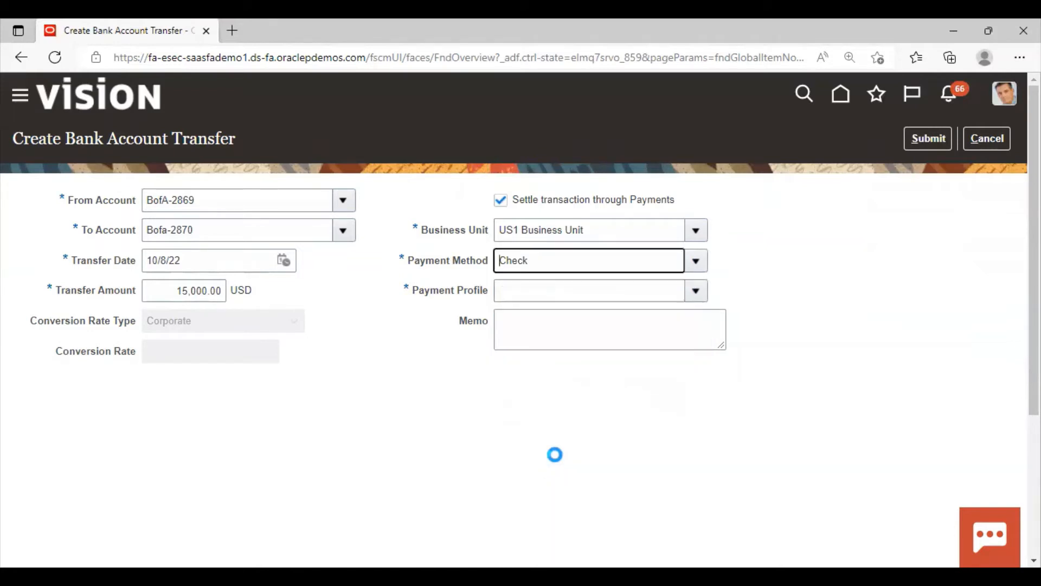
pyautogui.click(700, 290)
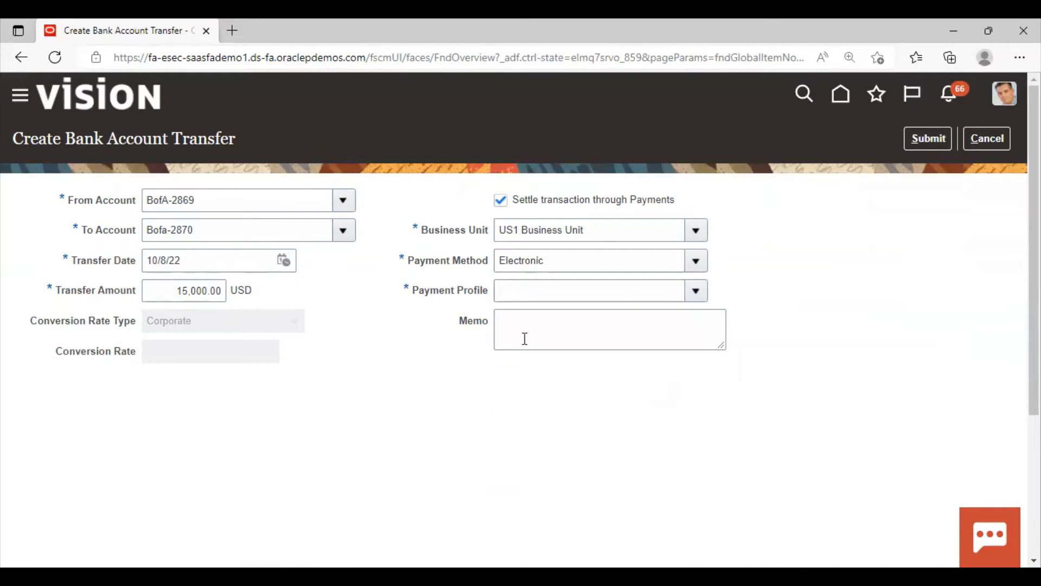
pyautogui.click(519, 421)
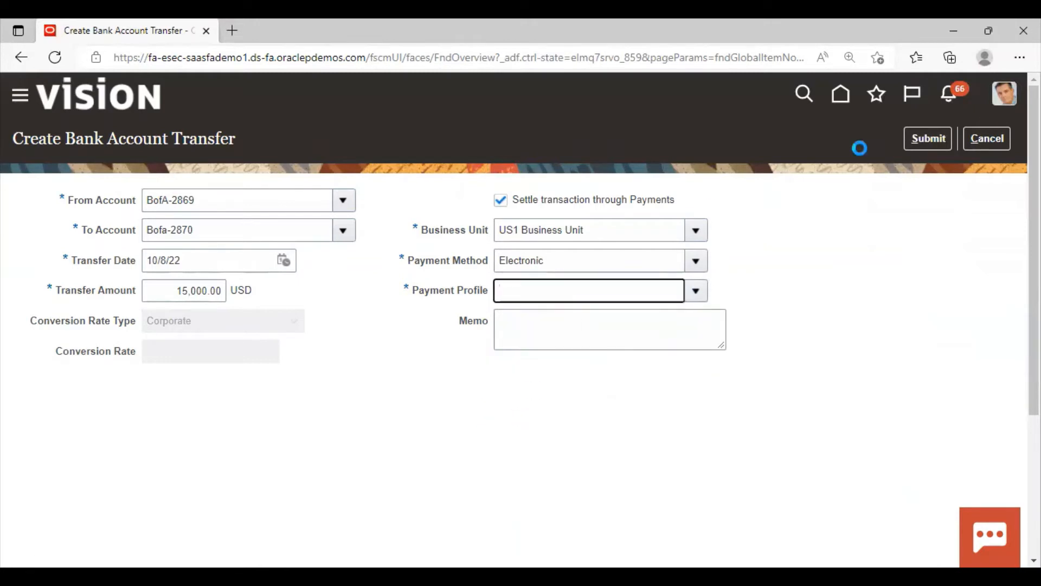
pyautogui.click(922, 137)
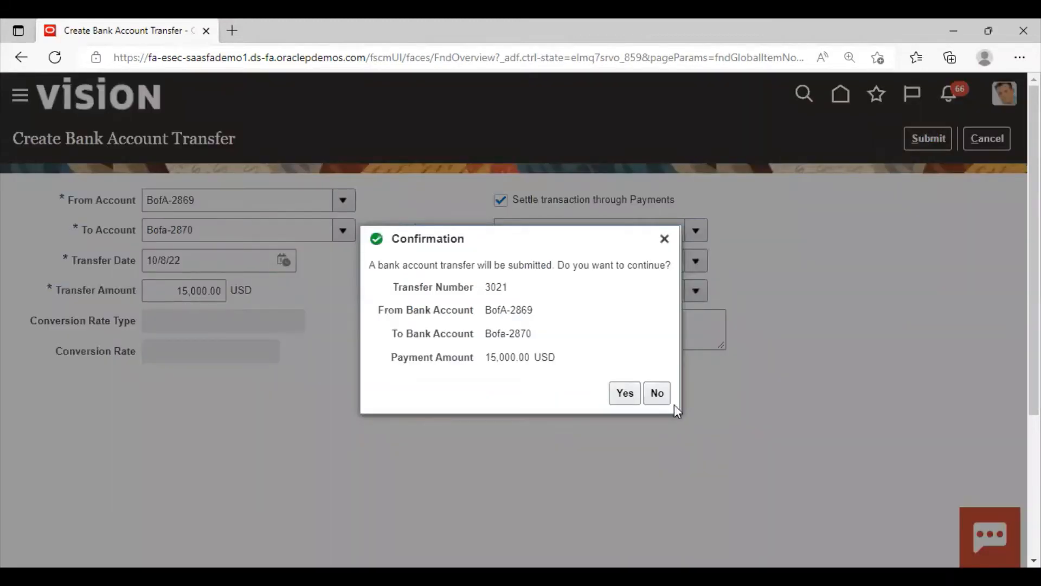
# Confirm the transfer and review it pending approval in Manage Bank Account Transfers
pyautogui.click(626, 395)
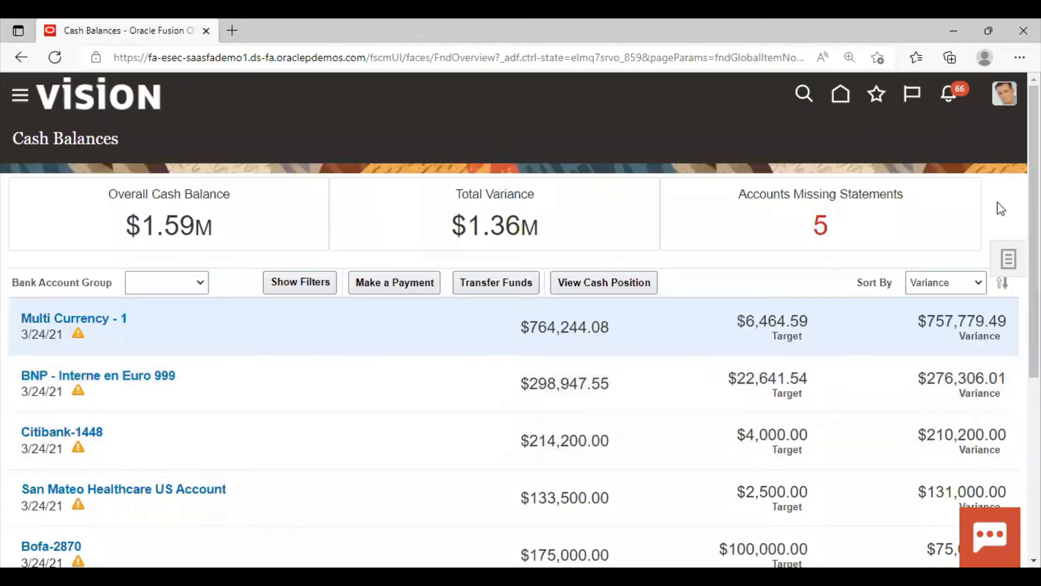
pyautogui.click(1009, 266)
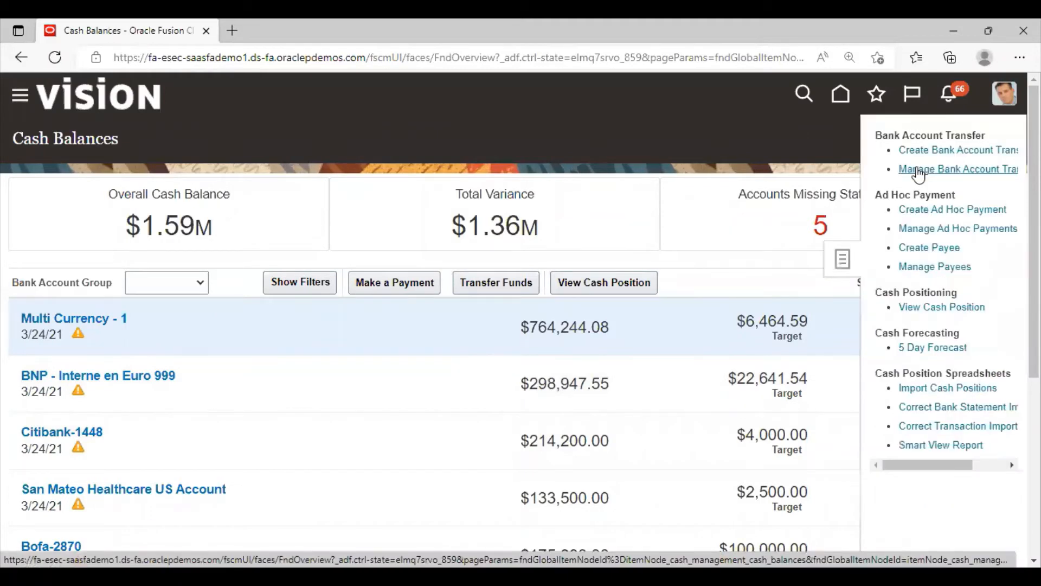
pyautogui.click(916, 168)
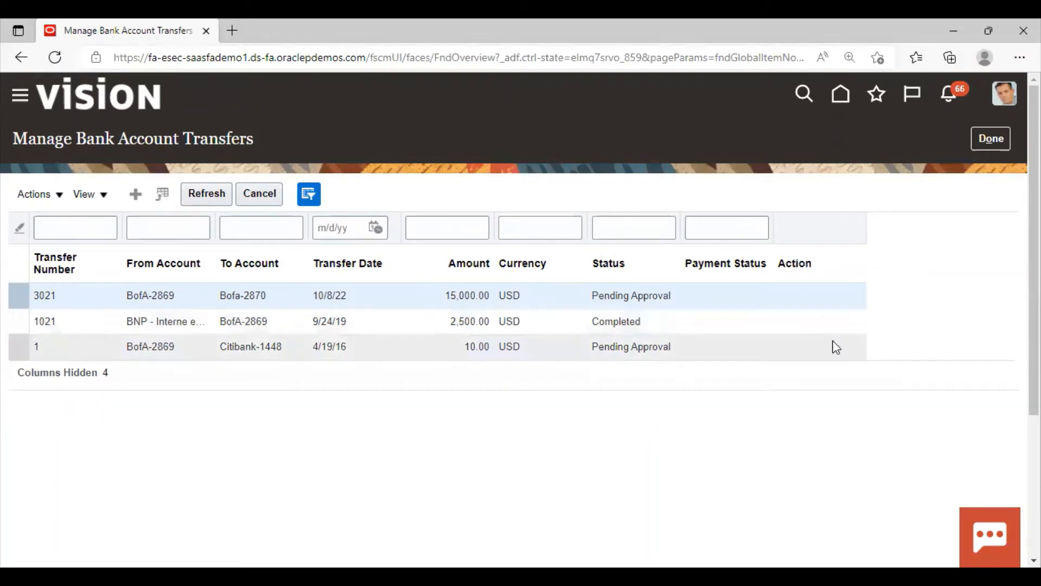
pyautogui.click(674, 345)
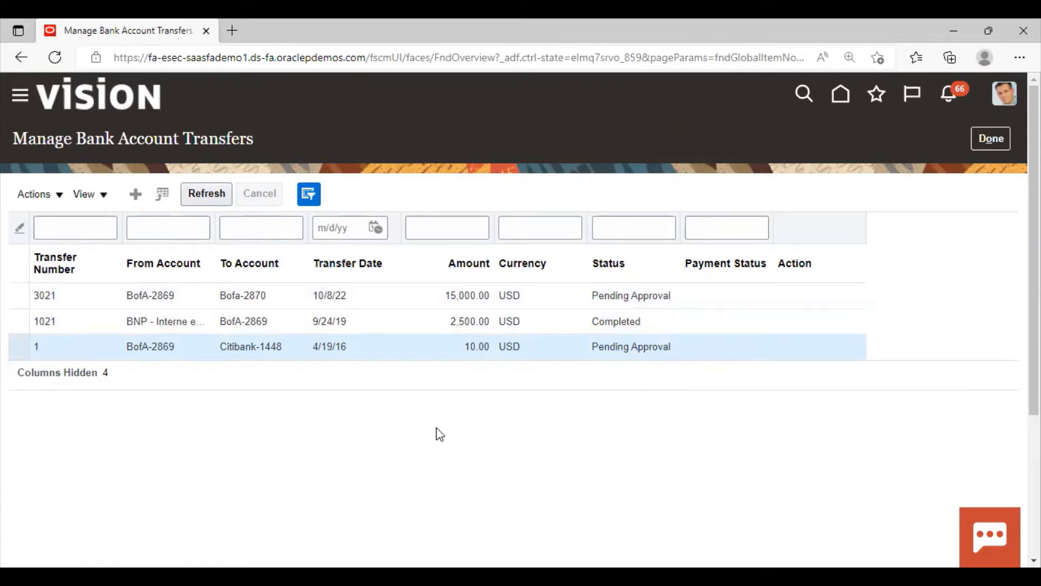
# Return to Cash Balances and bring up the cash management task links
pyautogui.click(1001, 139)
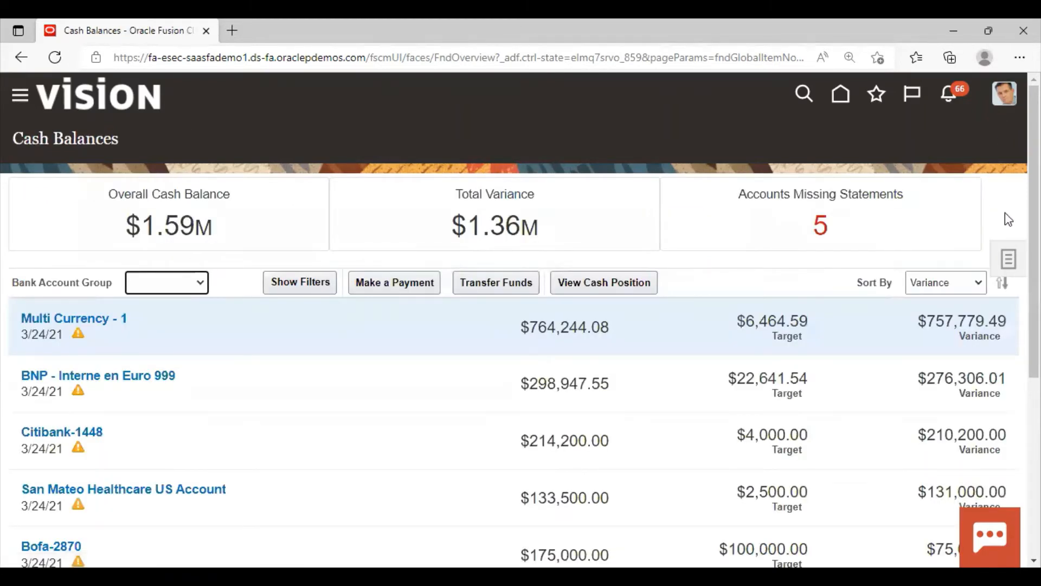
pyautogui.click(1008, 267)
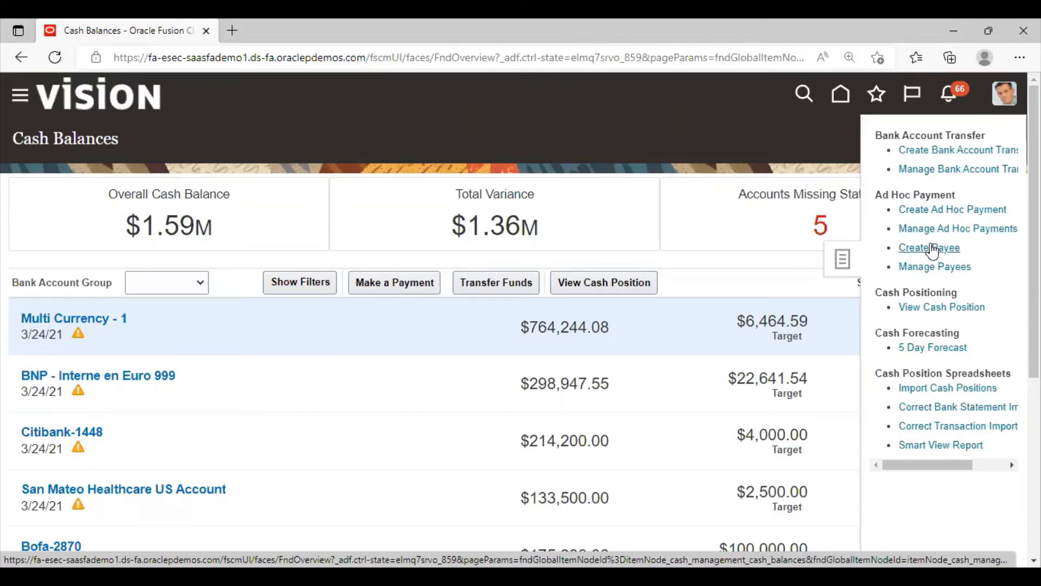
# Create and save payee 'GTL Corporation', then start adding a bank account for it
pyautogui.click(929, 248)
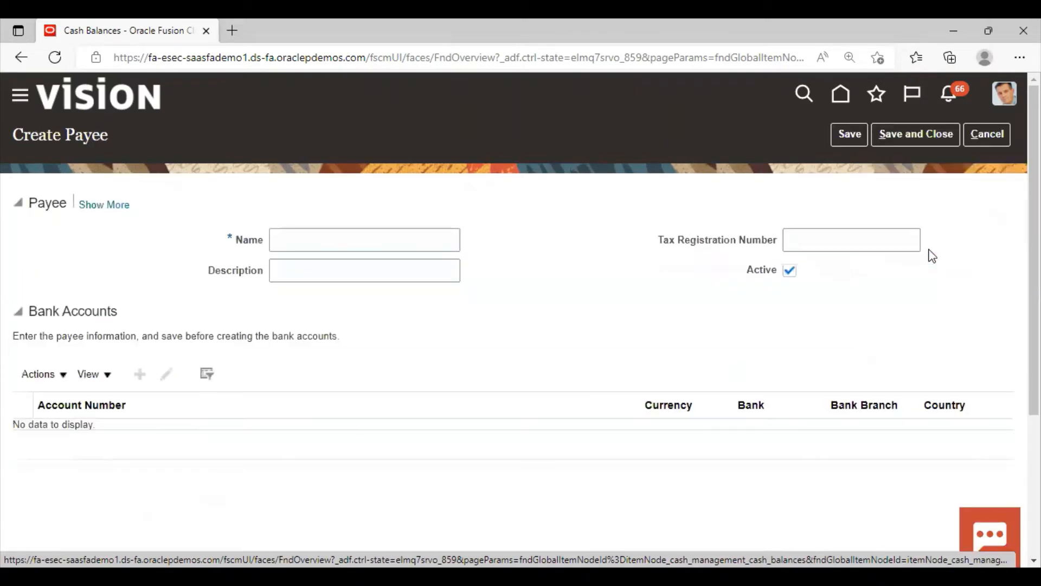
pyautogui.click(422, 242)
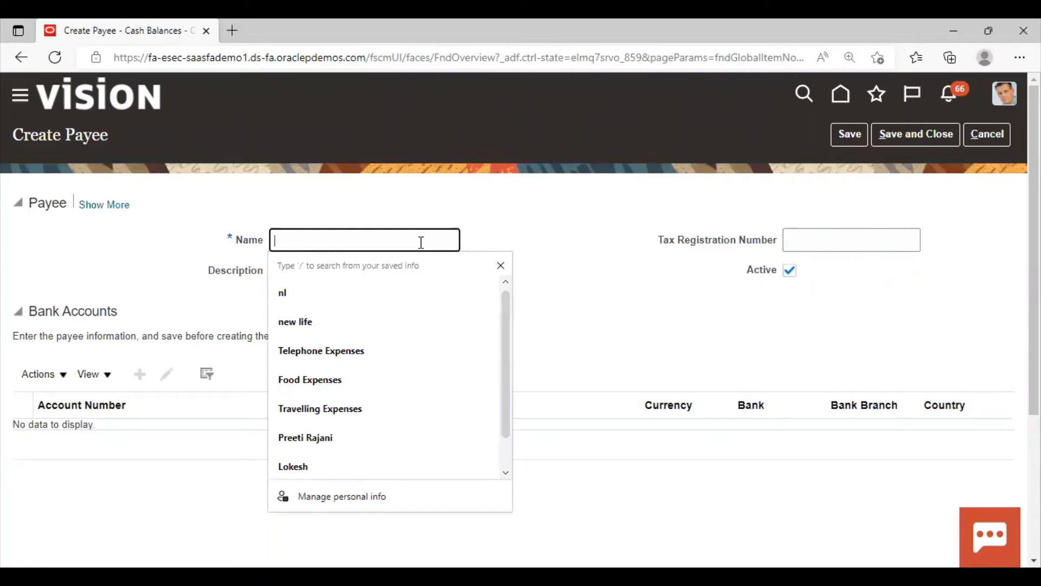
pyautogui.write('G')
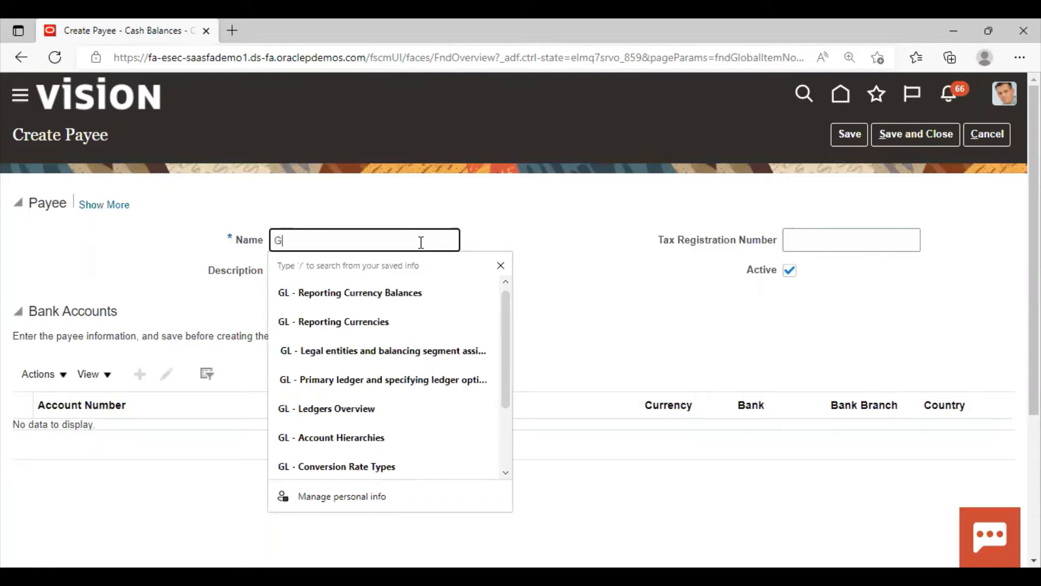
pyautogui.write('TL Co')
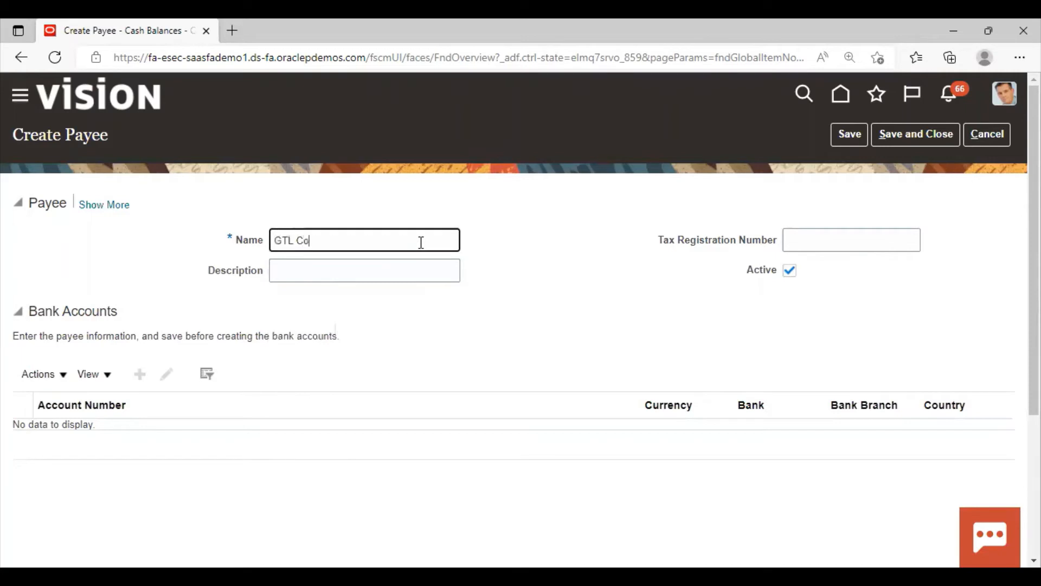
pyautogui.write('rporation')
pyautogui.click(197, 293)
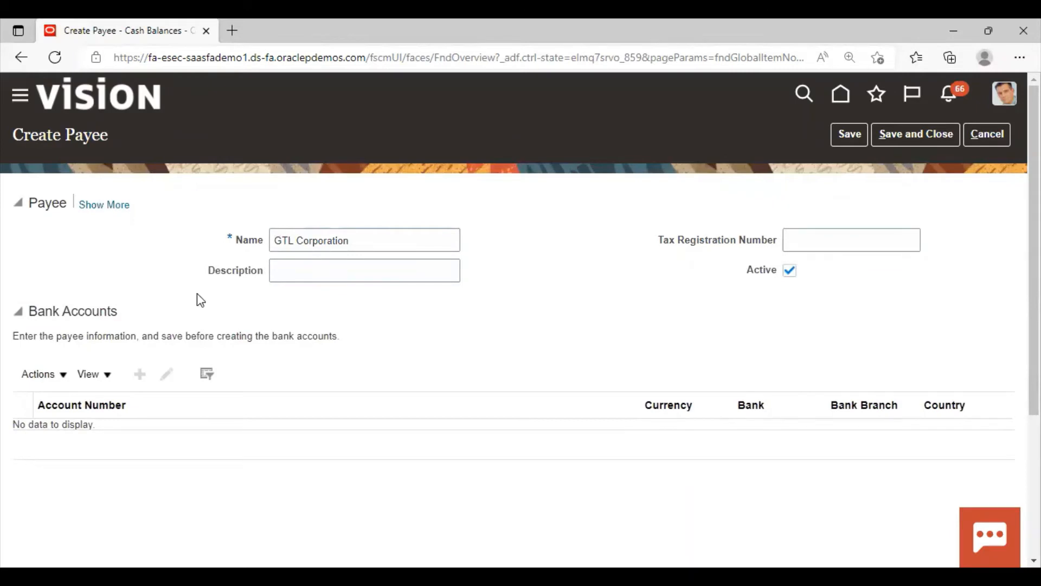
pyautogui.click(847, 135)
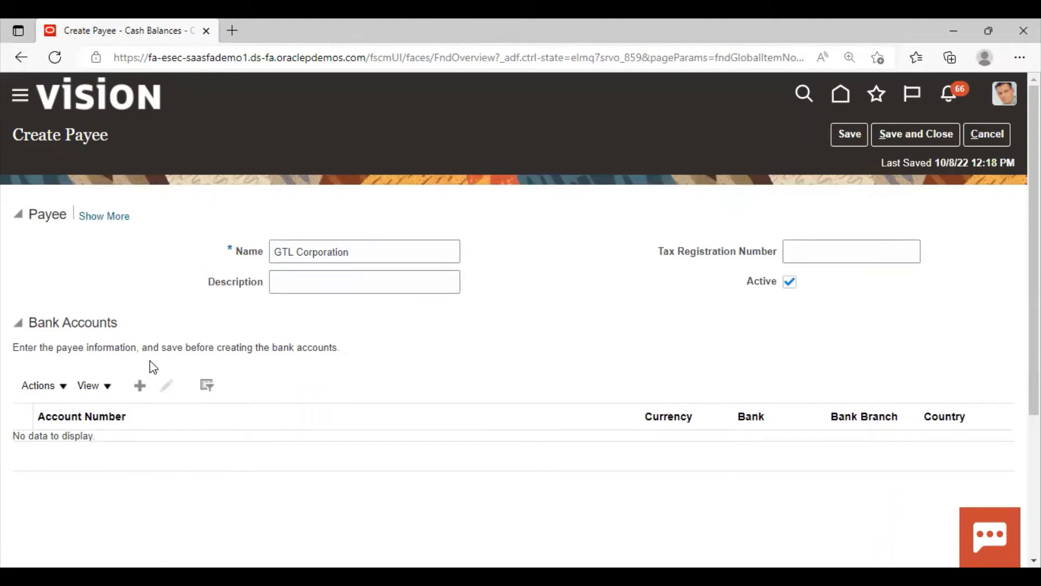
pyautogui.click(140, 385)
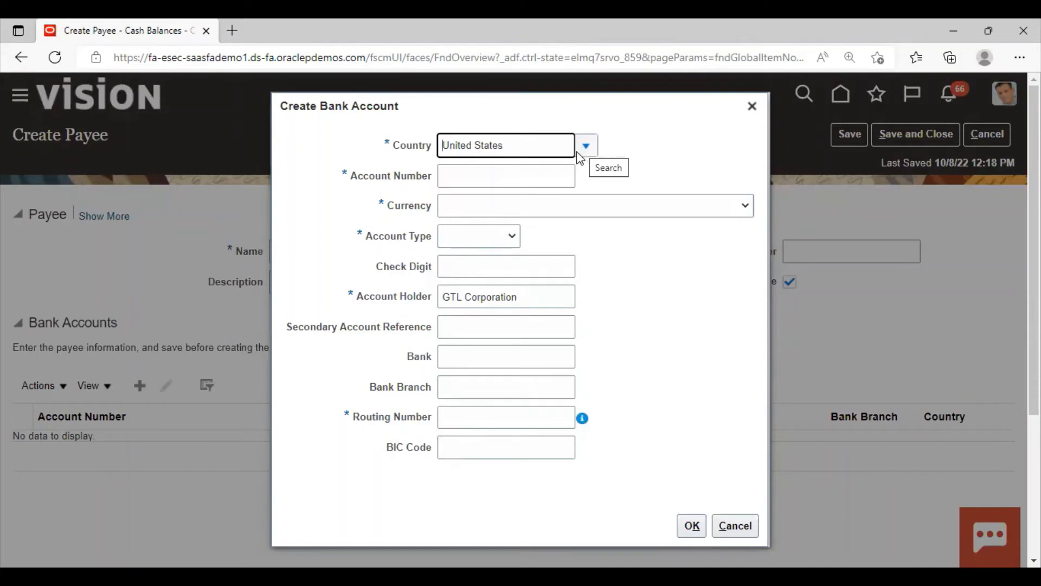
# Enter the bank account number with USD - US Dollar currency and Checking account type
pyautogui.click(482, 171)
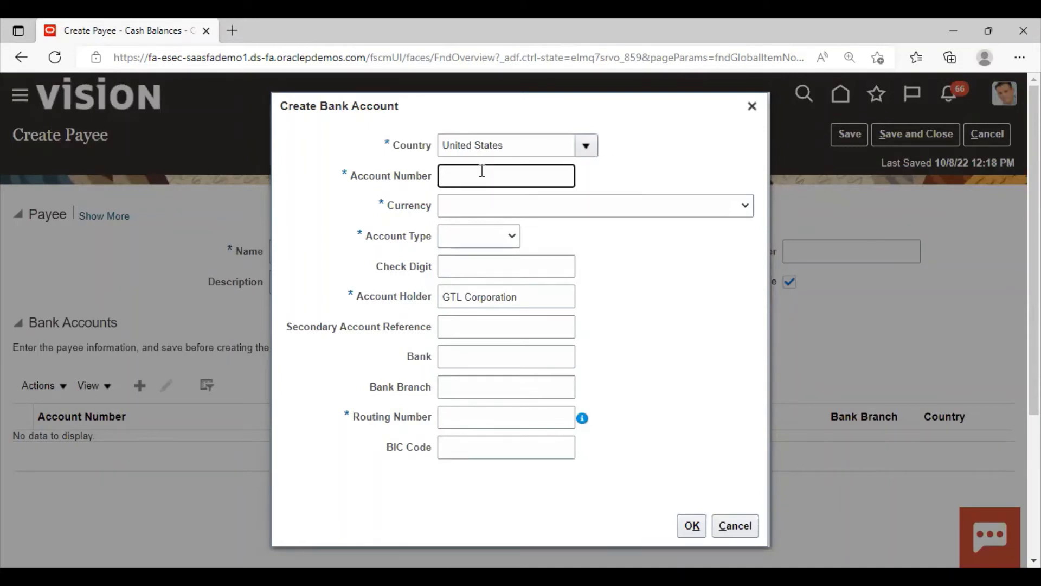
pyautogui.write('50005-50005')
pyautogui.click(481, 214)
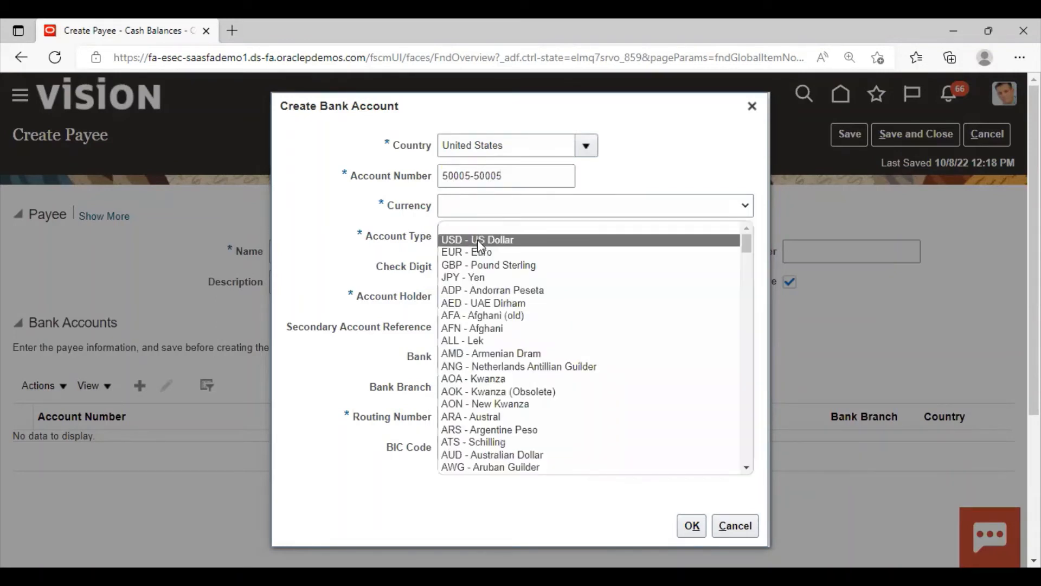
pyautogui.click(481, 240)
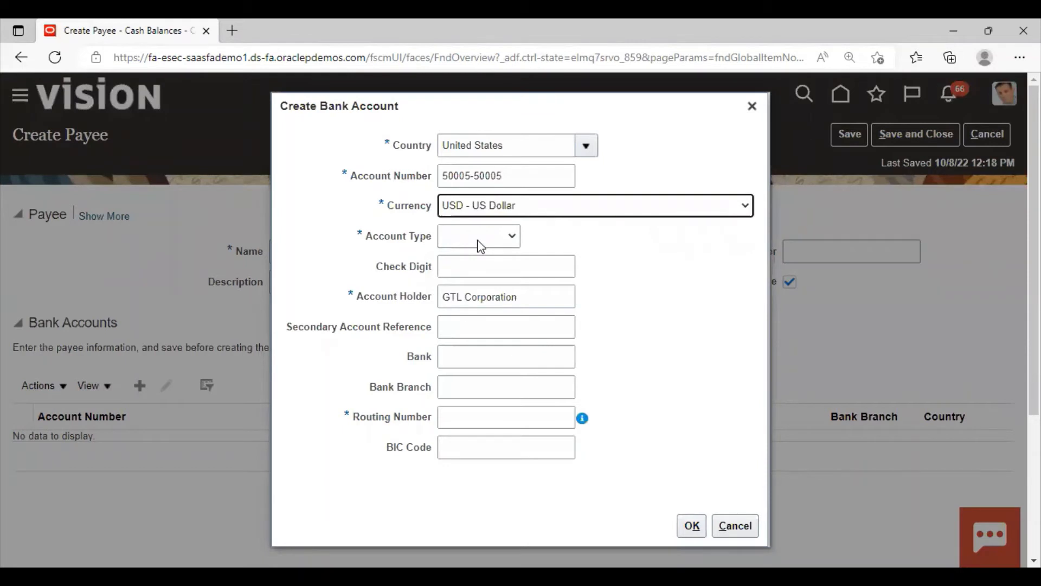
pyautogui.click(477, 240)
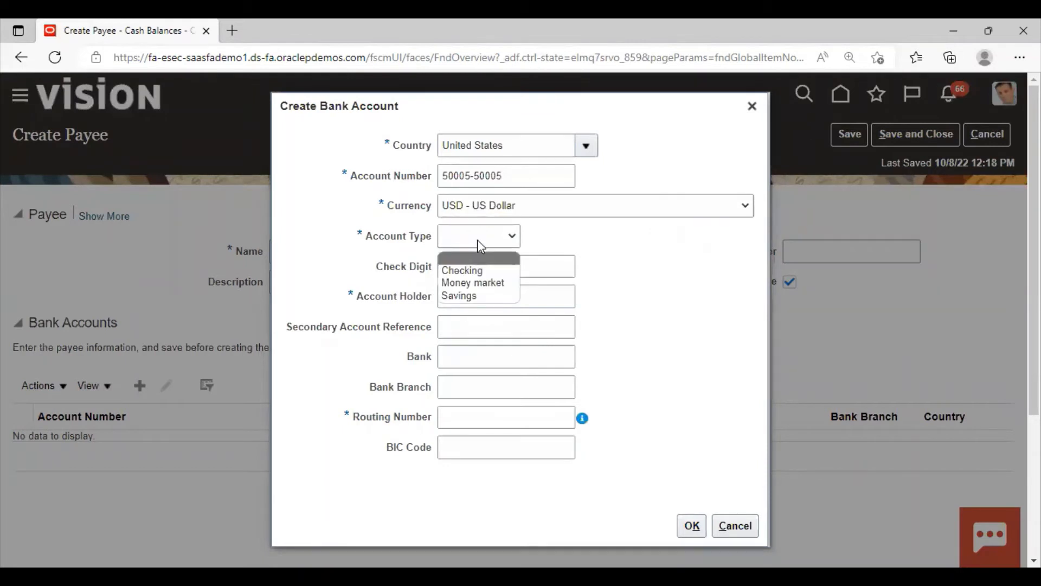
pyautogui.click(465, 270)
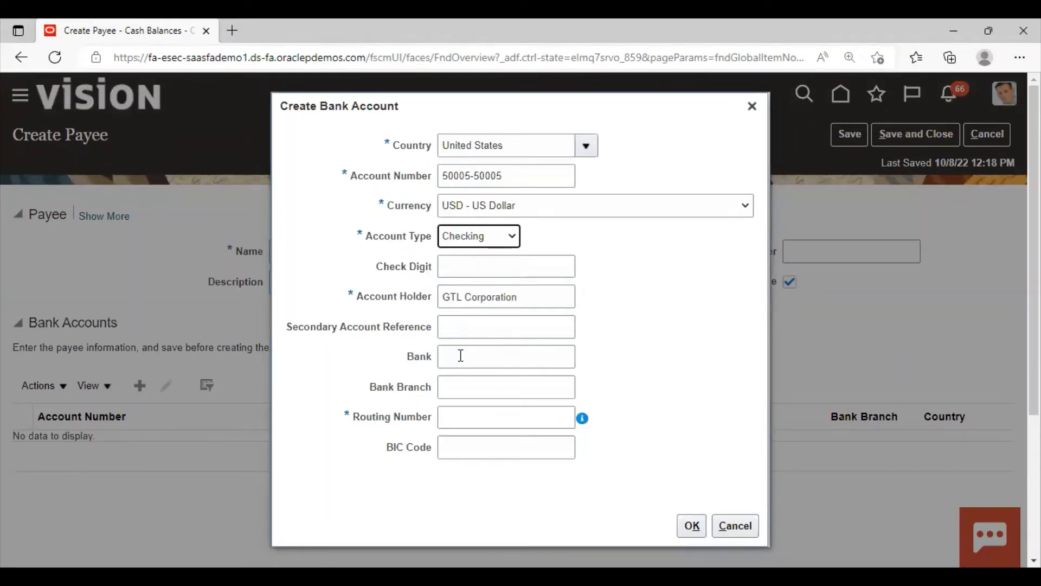
# Go to the Routing Number field and open a new browser tab to look it up
pyautogui.click(461, 419)
pyautogui.rightClick(461, 419)
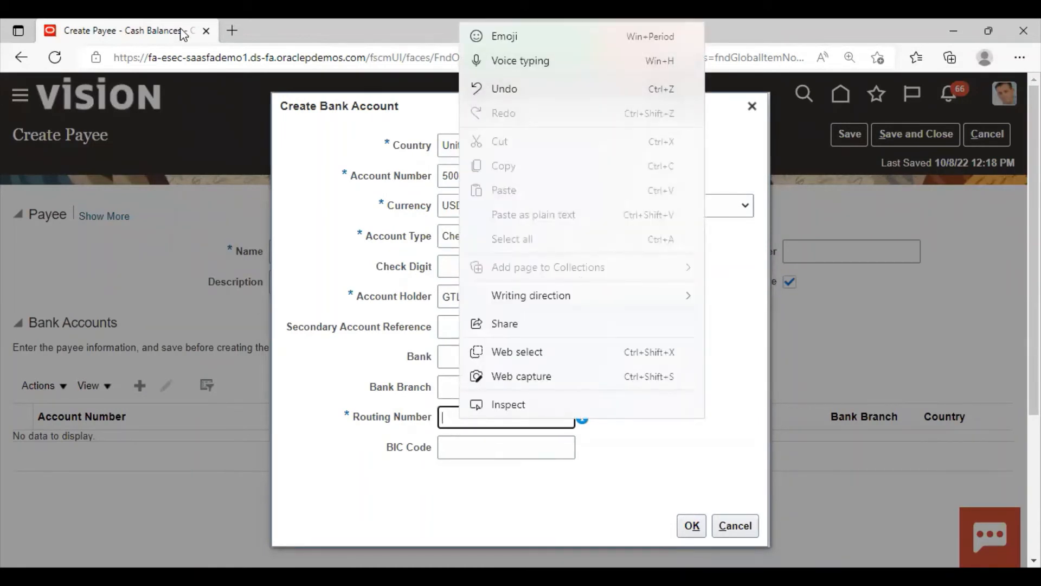
pyautogui.hotkey('ctrl', 't')
# Search Bing for 'chicago bank routing number' and copy Bank of America's 081904808
pyautogui.click(308, 142)
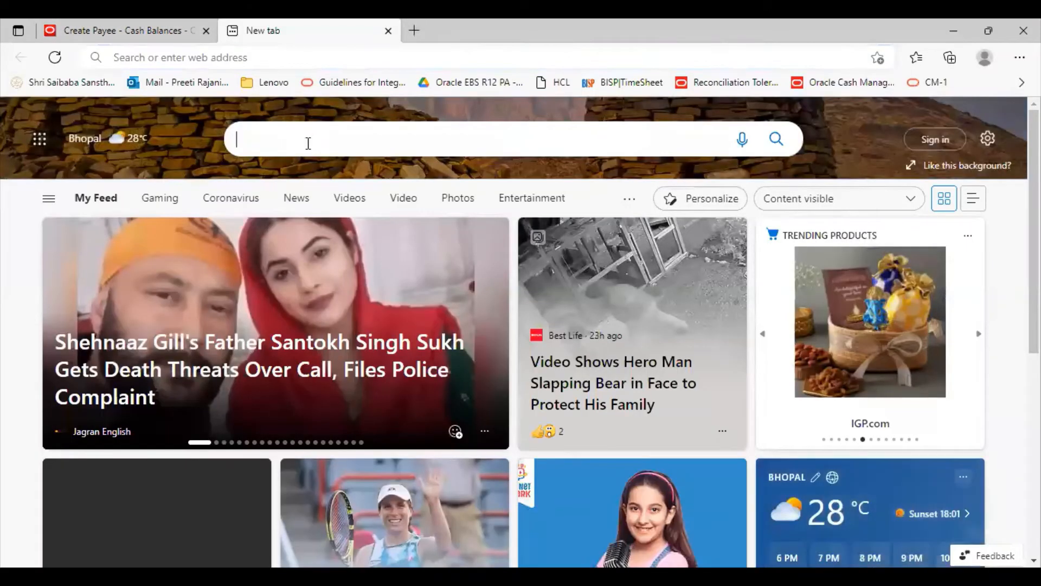
pyautogui.write('chicago')
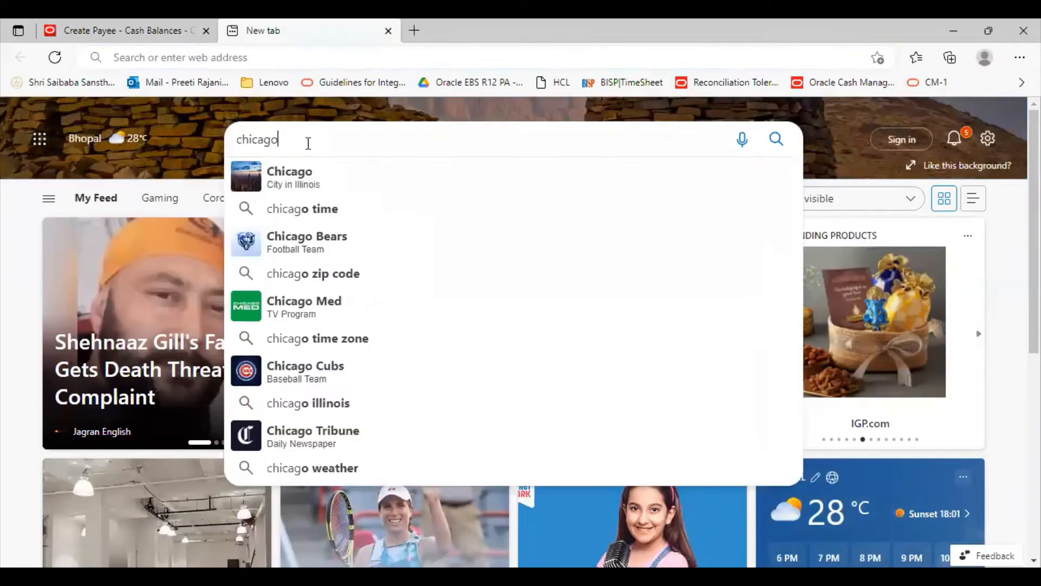
pyautogui.write(' bank')
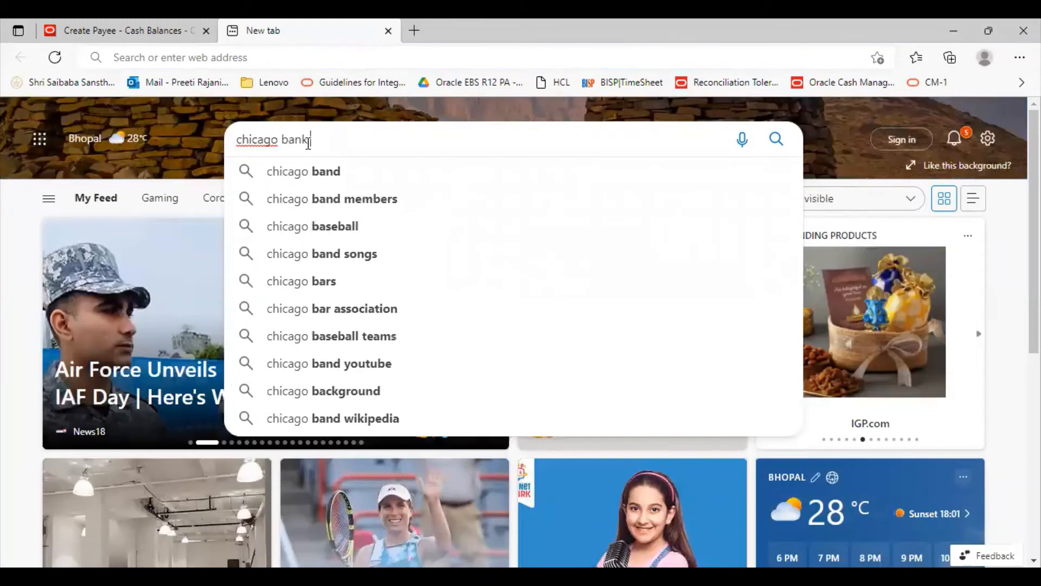
pyautogui.write(' routing number')
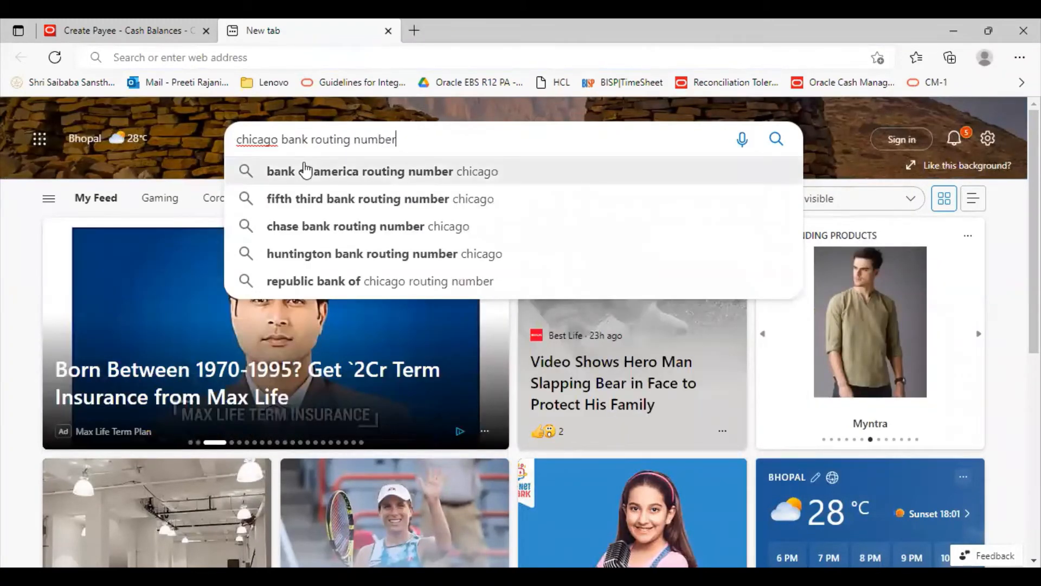
pyautogui.click(304, 171)
pyautogui.moveTo(125, 219); pyautogui.dragTo(354, 224)
pyautogui.hotkey('ctrl', 'c')
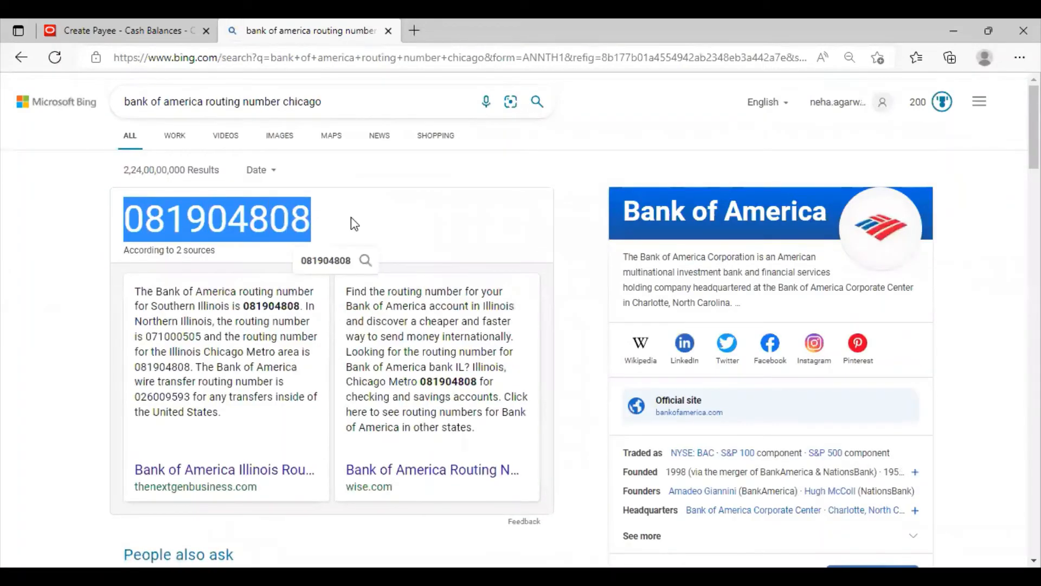
pyautogui.click(118, 26)
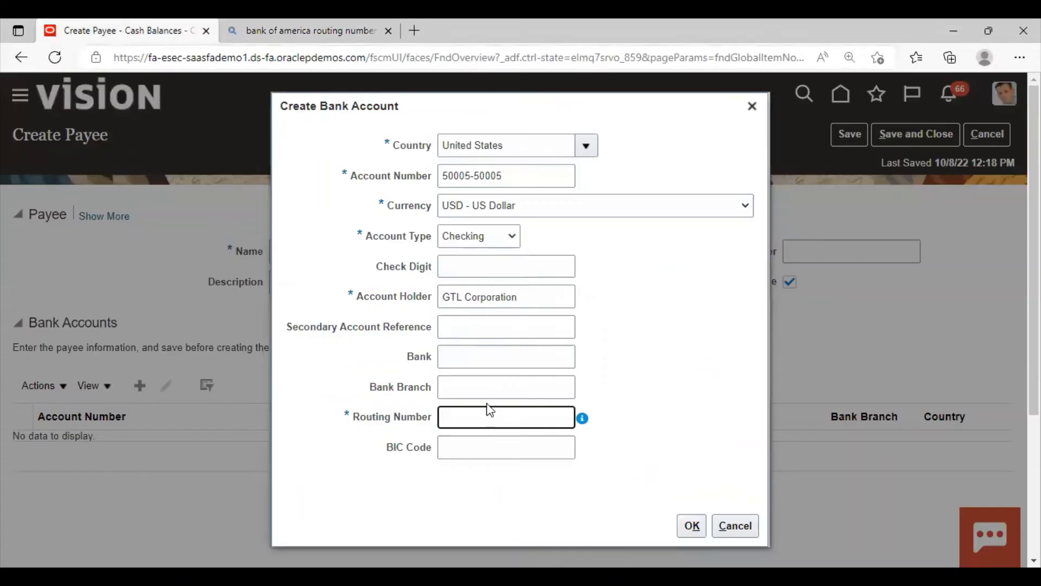
# Paste routing number 081904808, add the bank account, and save GTL Corporation's payee
pyautogui.hotkey('ctrl', 'v')
pyautogui.click(693, 532)
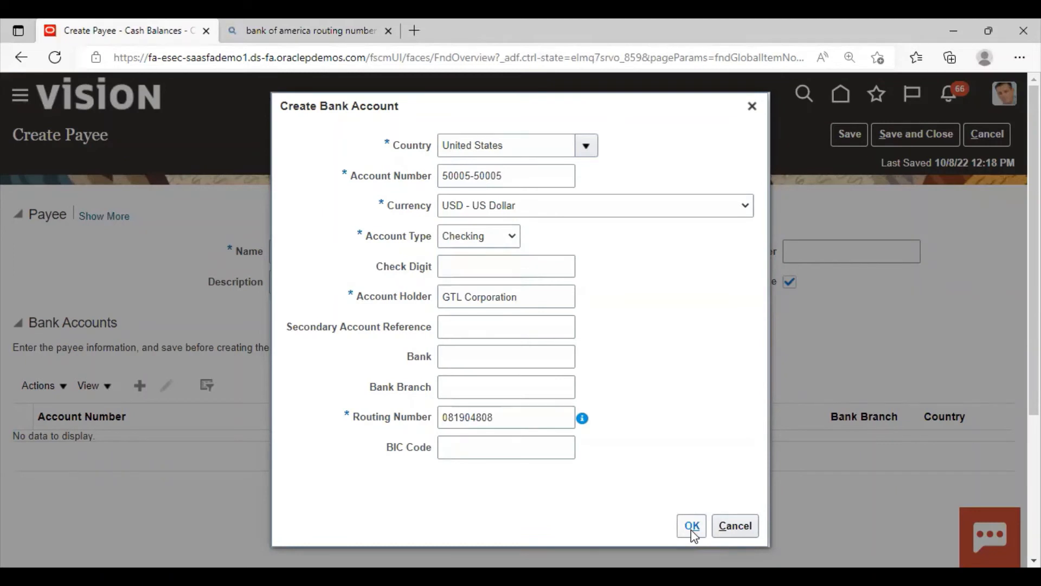
pyautogui.click(692, 531)
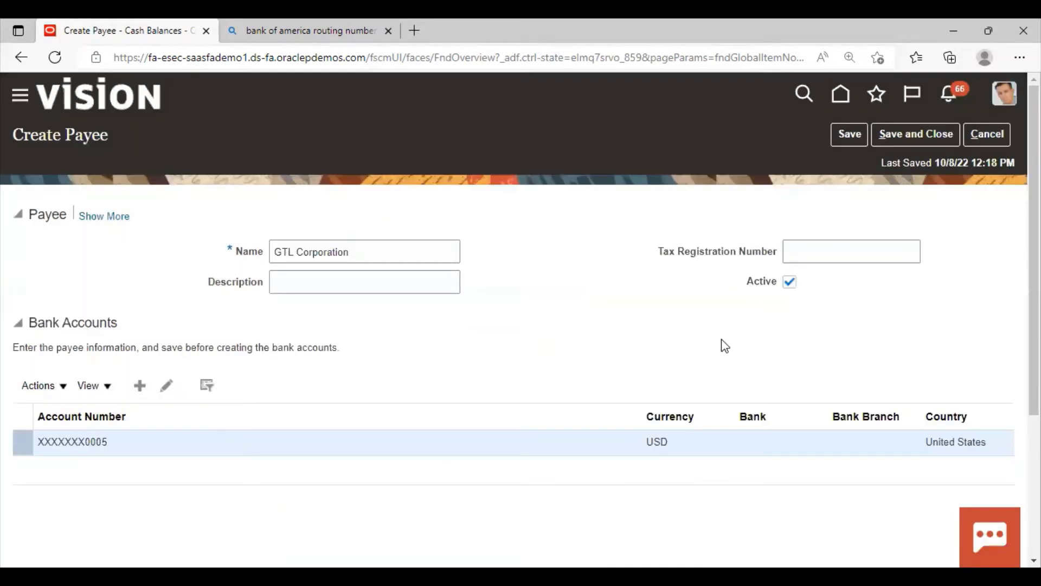
pyautogui.click(893, 138)
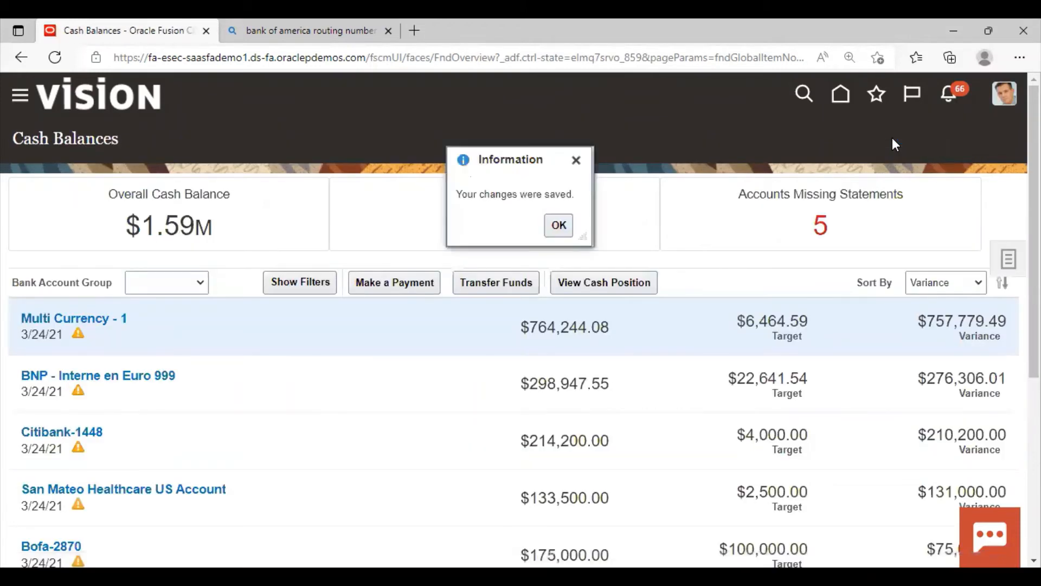
# Open GTL Corporation's payee for editing from Manage Payees
pyautogui.press('Return')
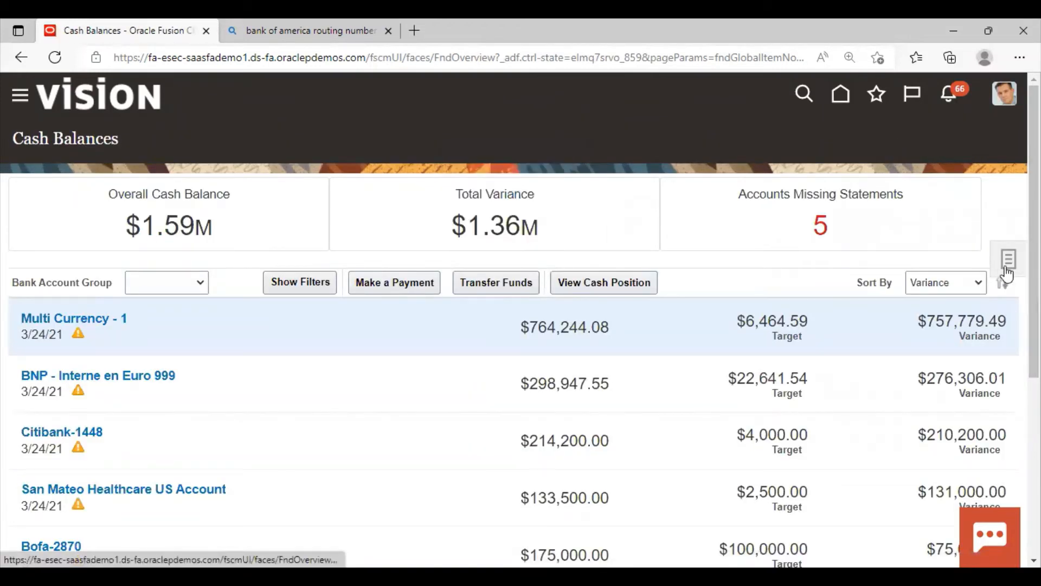
pyautogui.click(1006, 268)
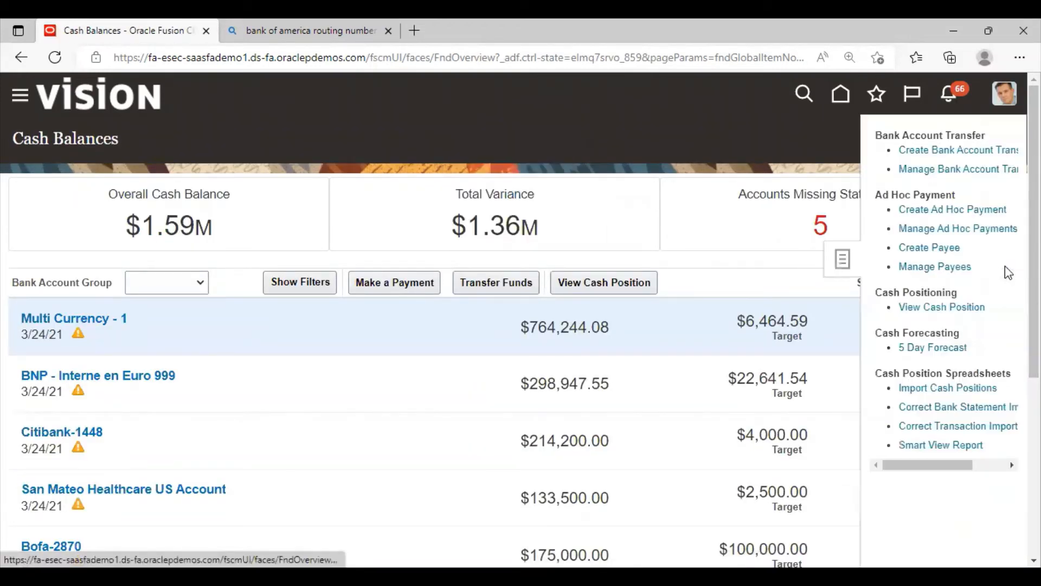
pyautogui.click(914, 267)
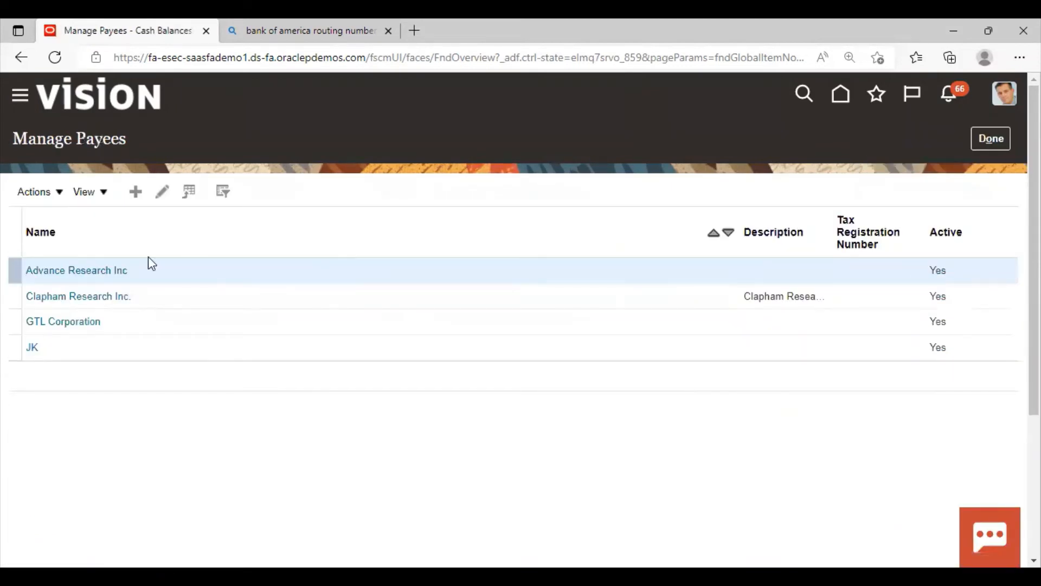
pyautogui.click(23, 321)
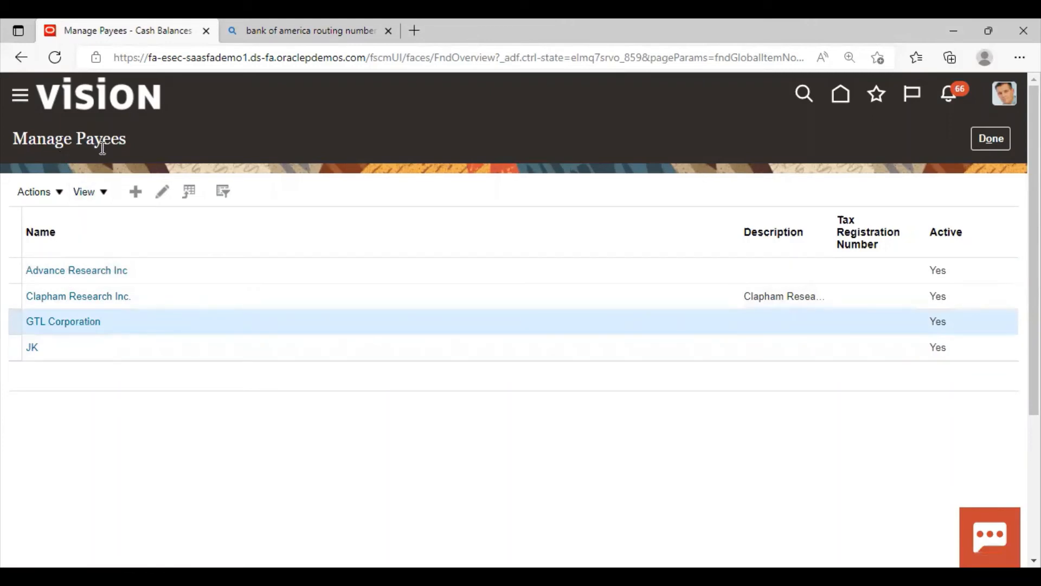
pyautogui.click(163, 194)
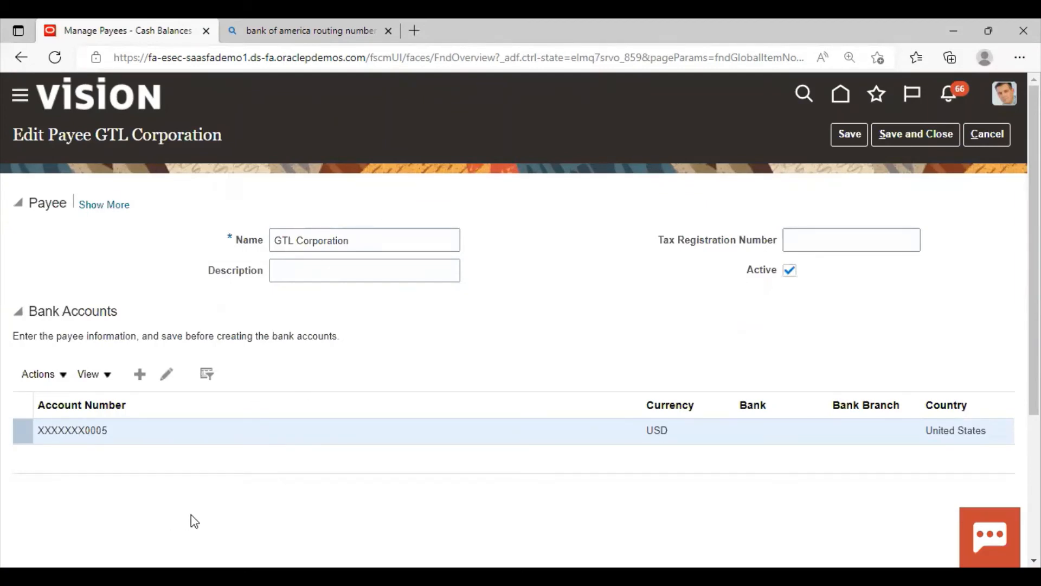
# Review bank account ending 0005, then save the payee and return to Cash Balances
pyautogui.click(19, 430)
pyautogui.click(165, 371)
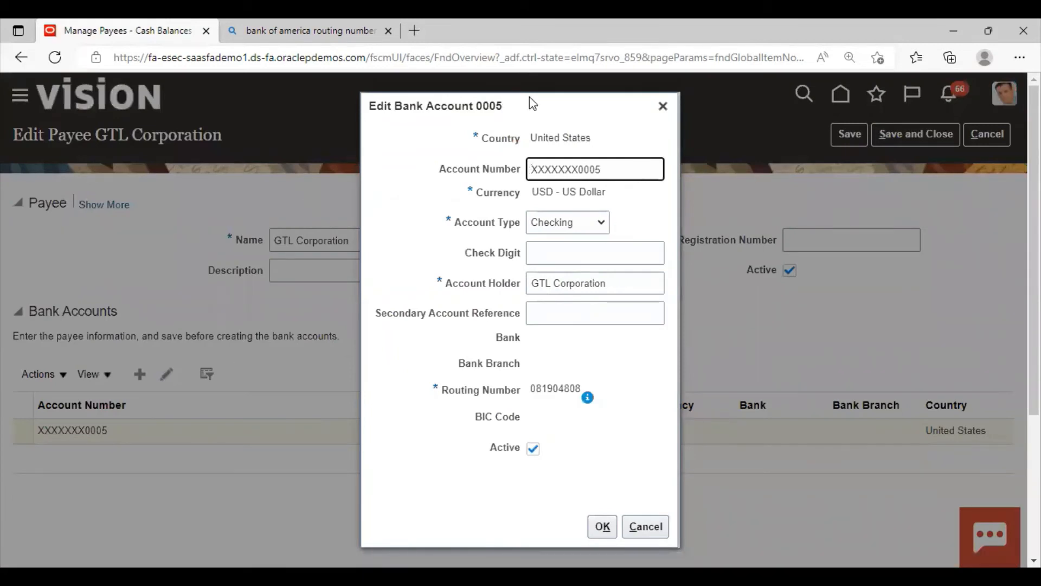
pyautogui.click(663, 105)
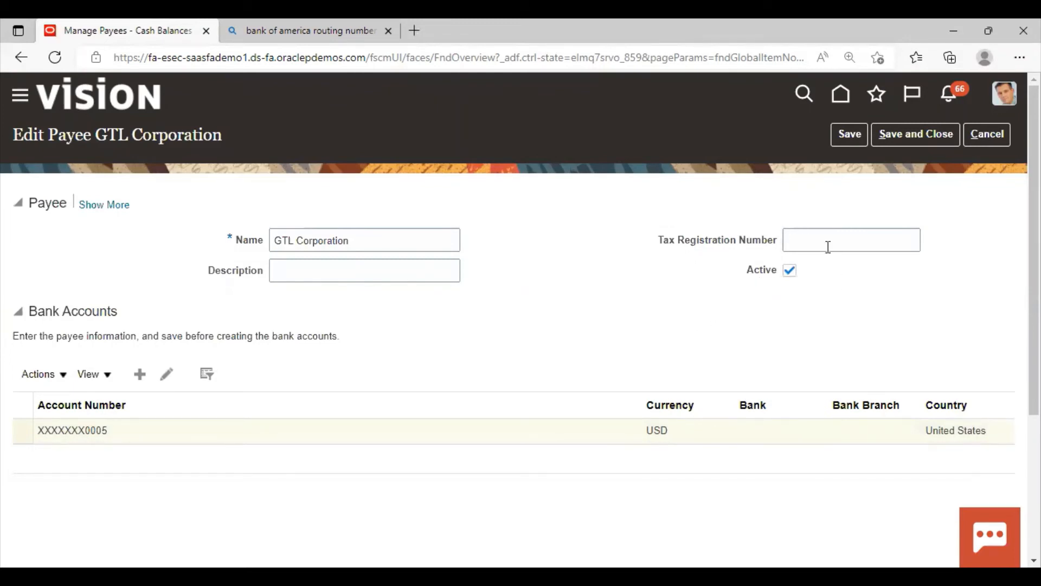
pyautogui.click(903, 138)
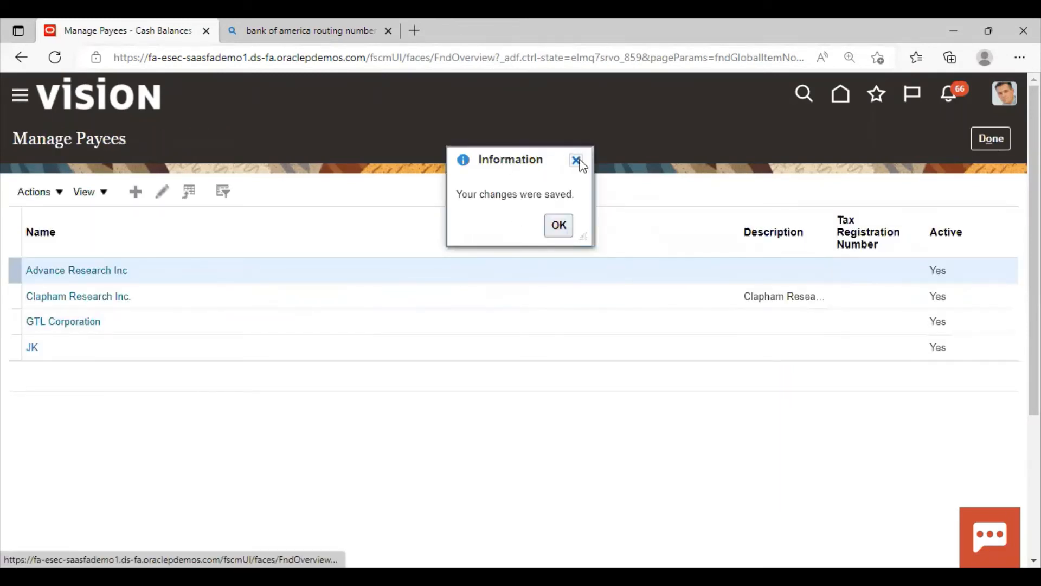
pyautogui.press('Return')
pyautogui.click(994, 141)
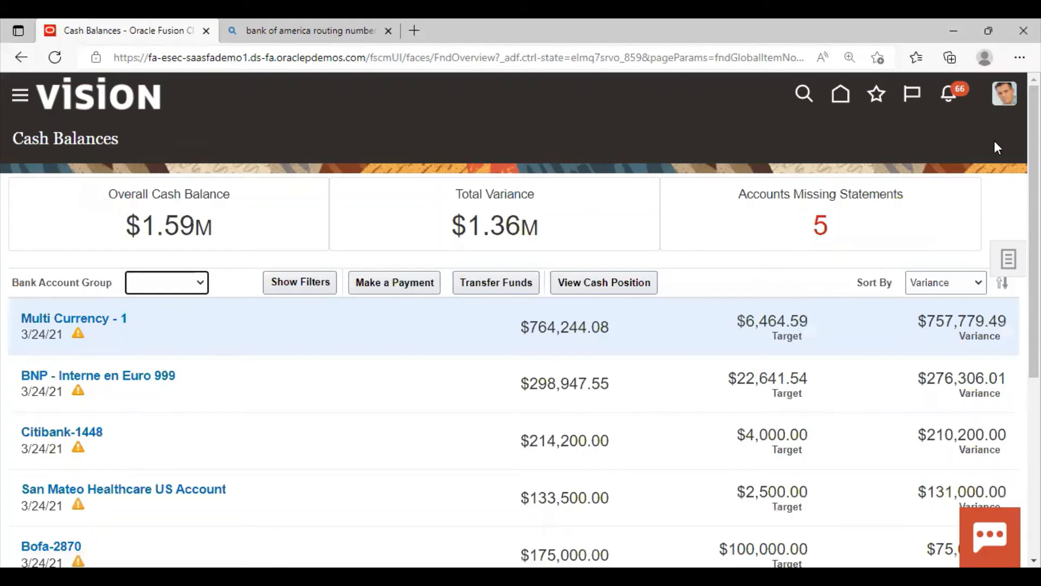
# Start a new ad hoc payment paying from account BofA-2869
pyautogui.click(999, 269)
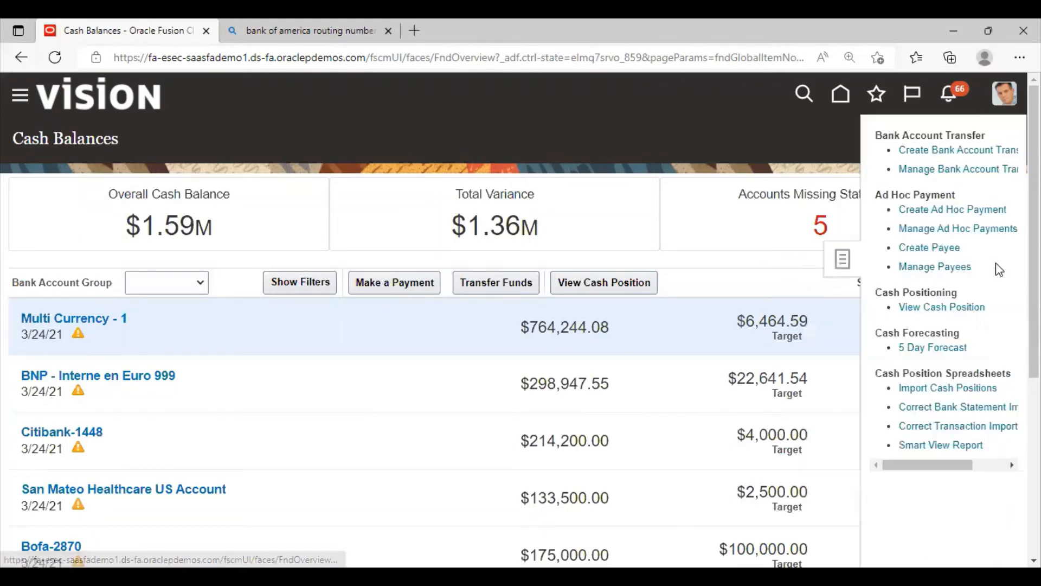
pyautogui.click(947, 209)
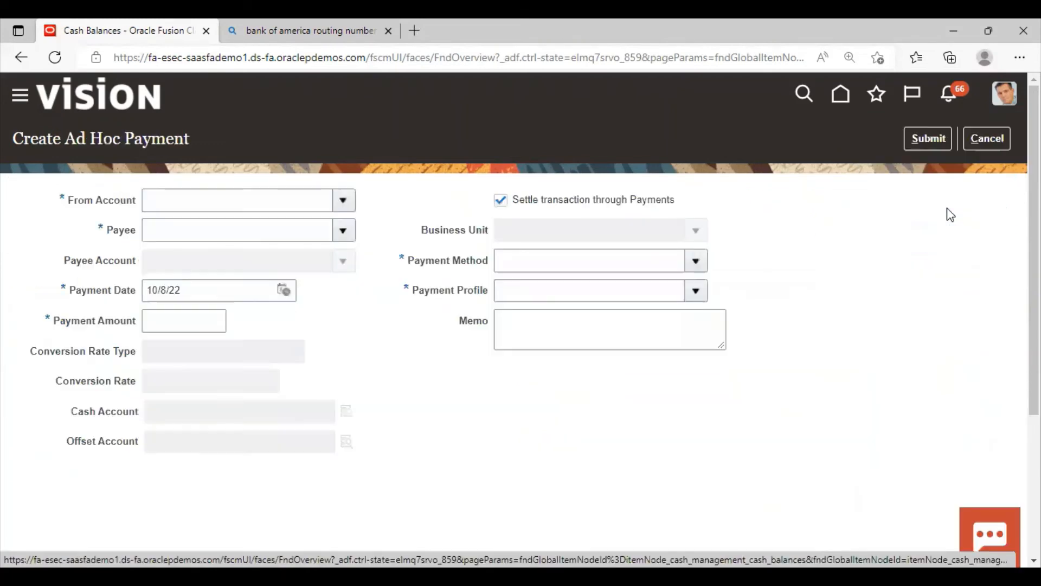
pyautogui.click(337, 210)
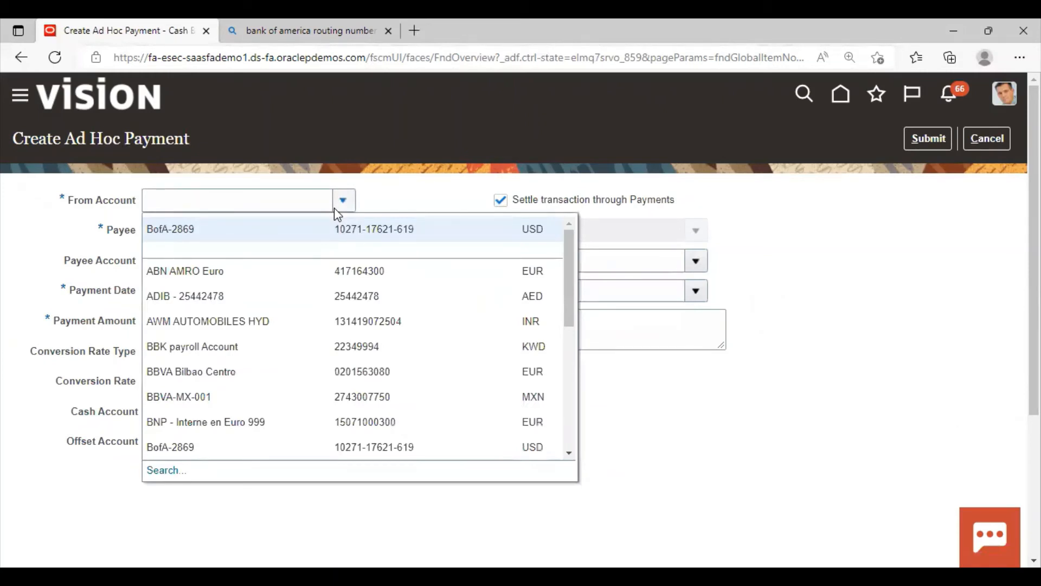
pyautogui.click(174, 229)
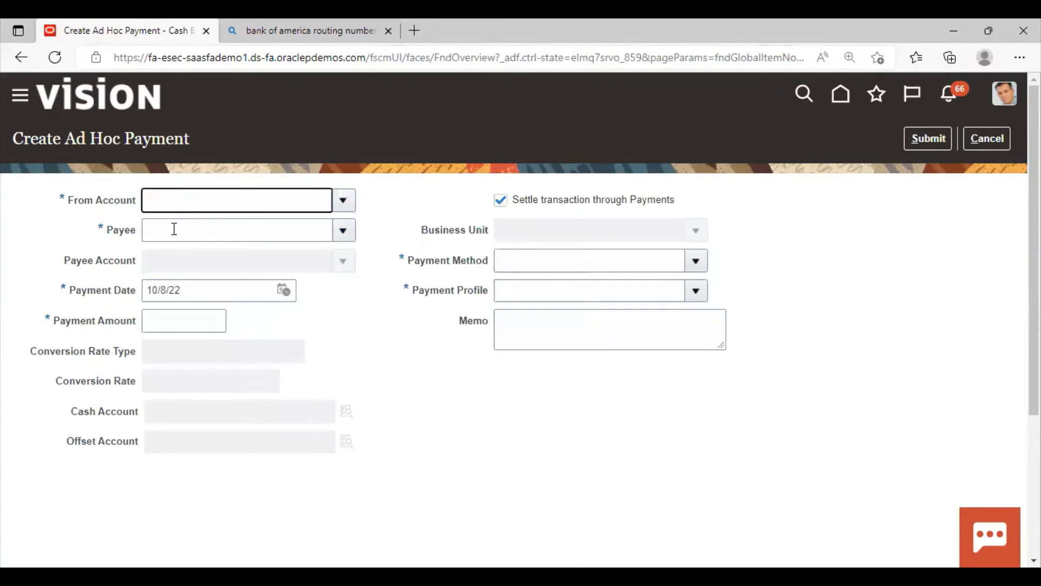
# Choose payee GTL Corporation with its payee account and enter amount 8,500.00
pyautogui.click(339, 231)
pyautogui.click(174, 310)
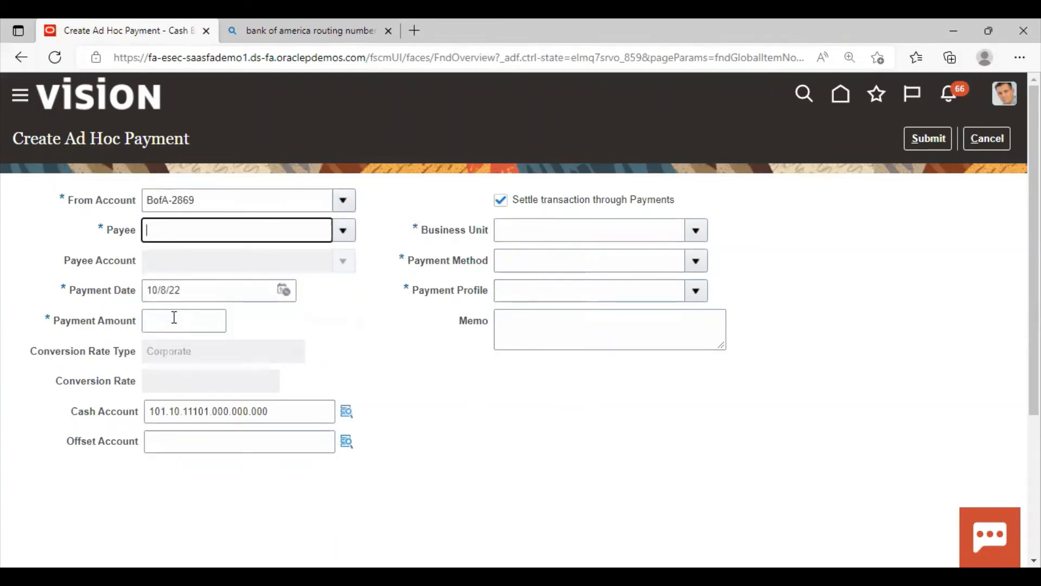
pyautogui.click(174, 319)
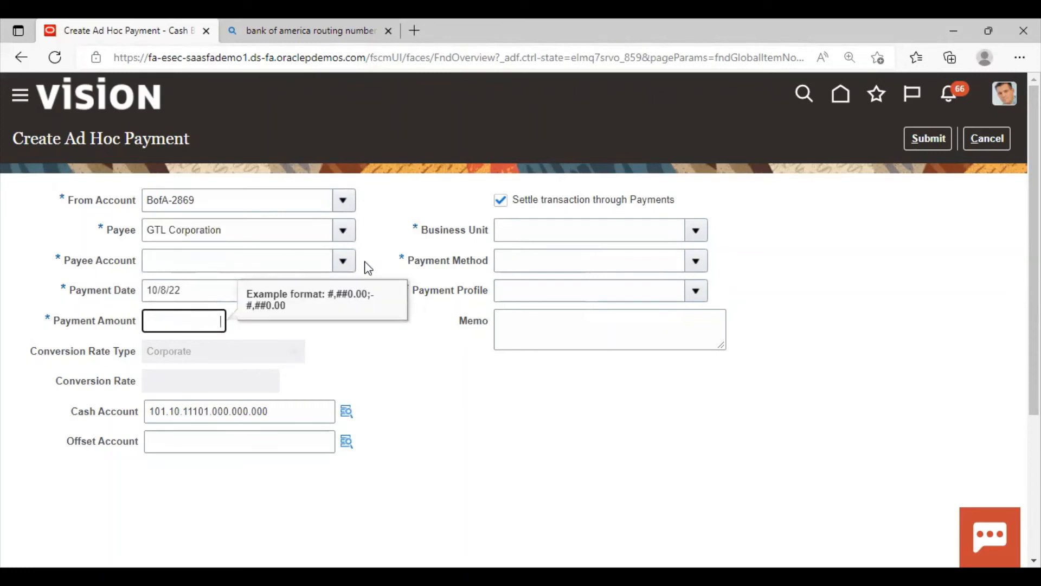
pyautogui.click(351, 262)
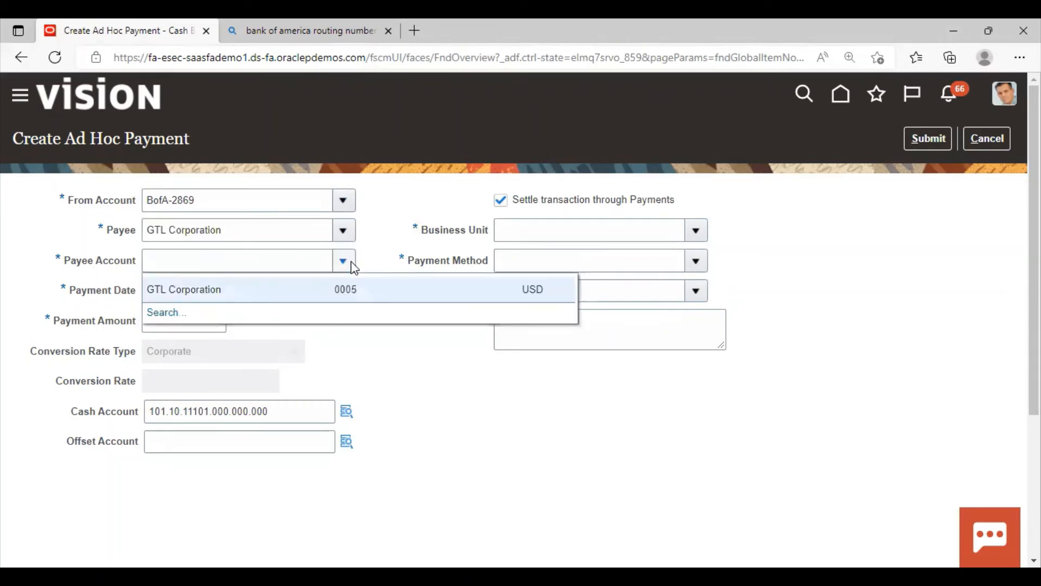
pyautogui.click(297, 289)
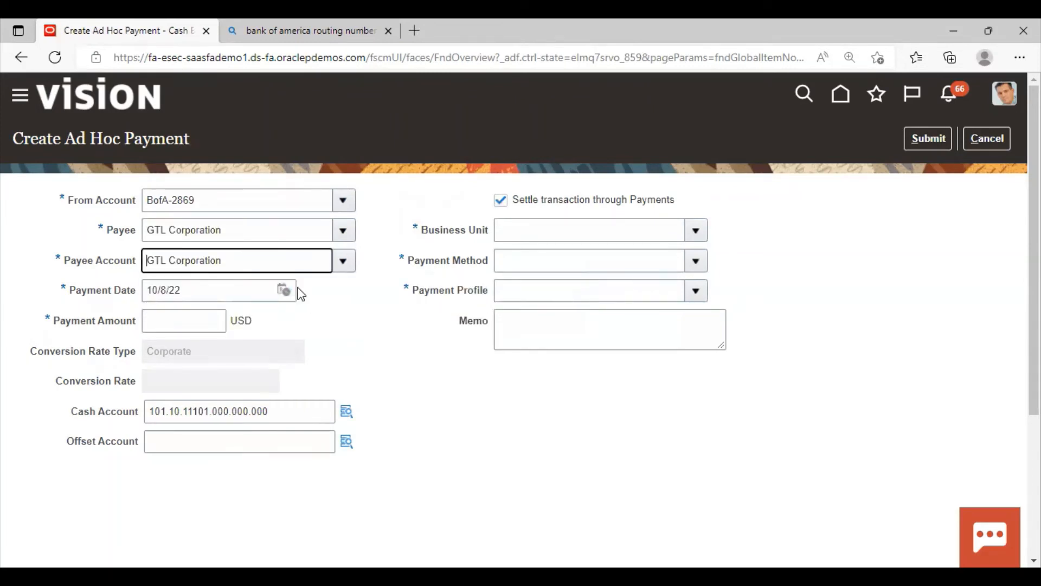
pyautogui.click(182, 320)
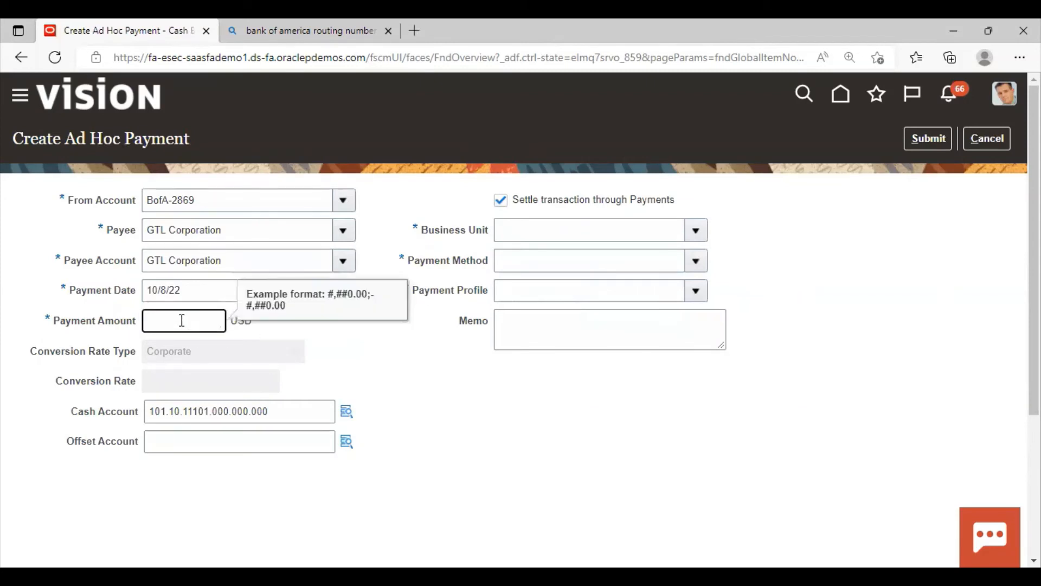
pyautogui.write('8500')
pyautogui.click(499, 429)
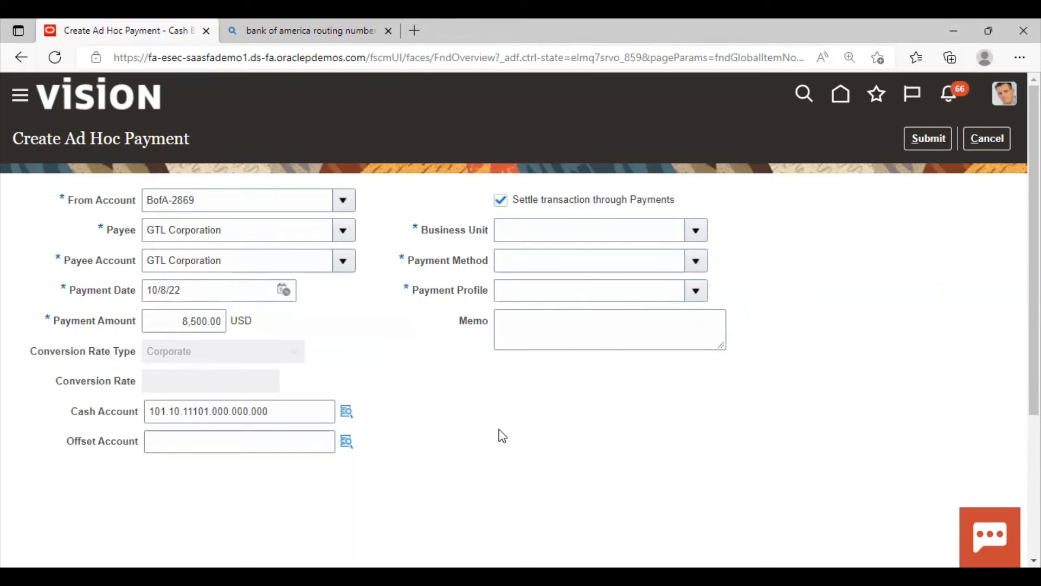
# Skip the offset account lookup and set US1 Business Unit with payment method Check
pyautogui.click(344, 443)
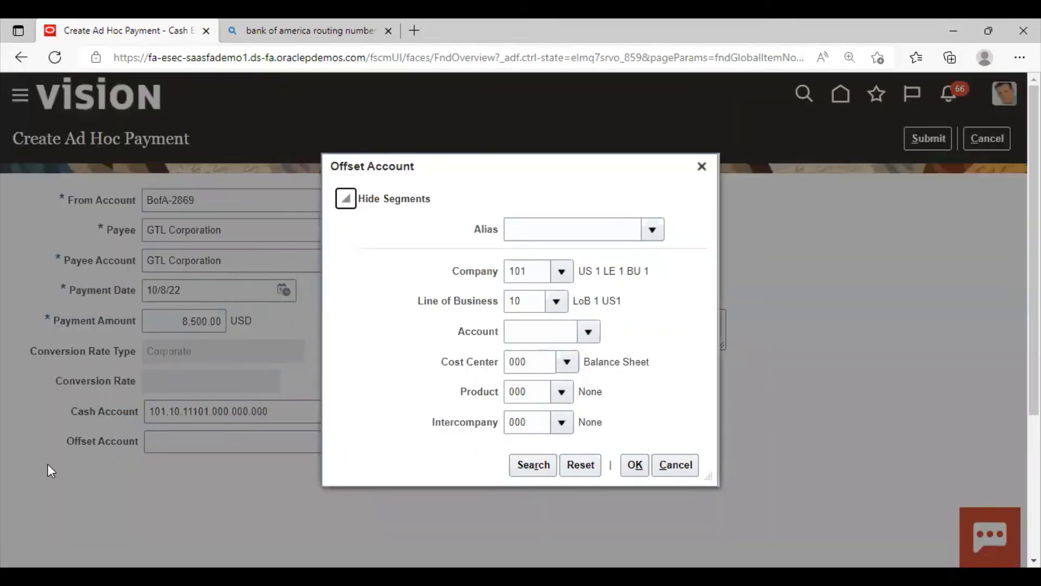
pyautogui.click(684, 471)
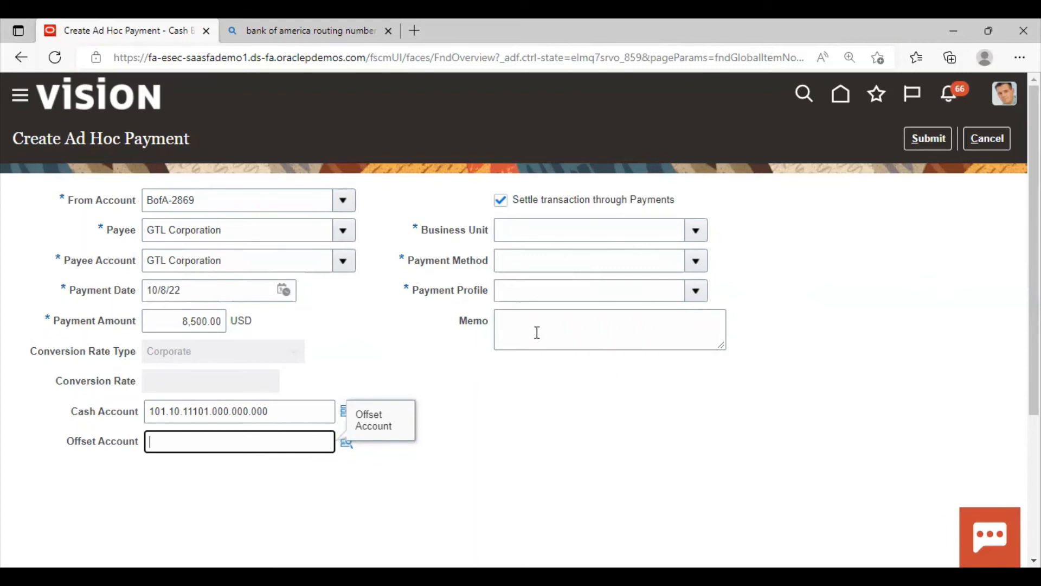
pyautogui.click(696, 229)
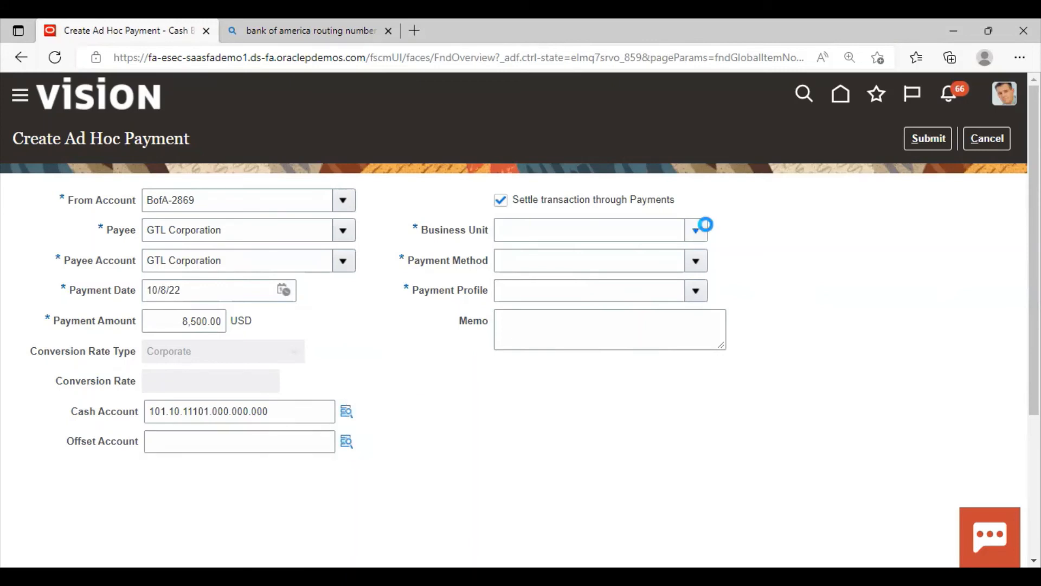
pyautogui.click(554, 262)
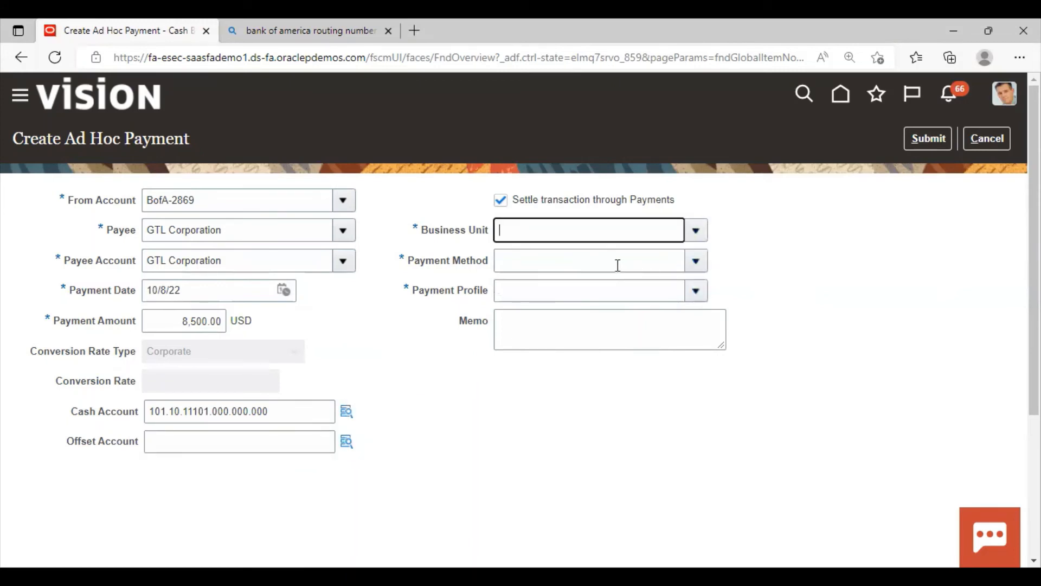
pyautogui.click(697, 261)
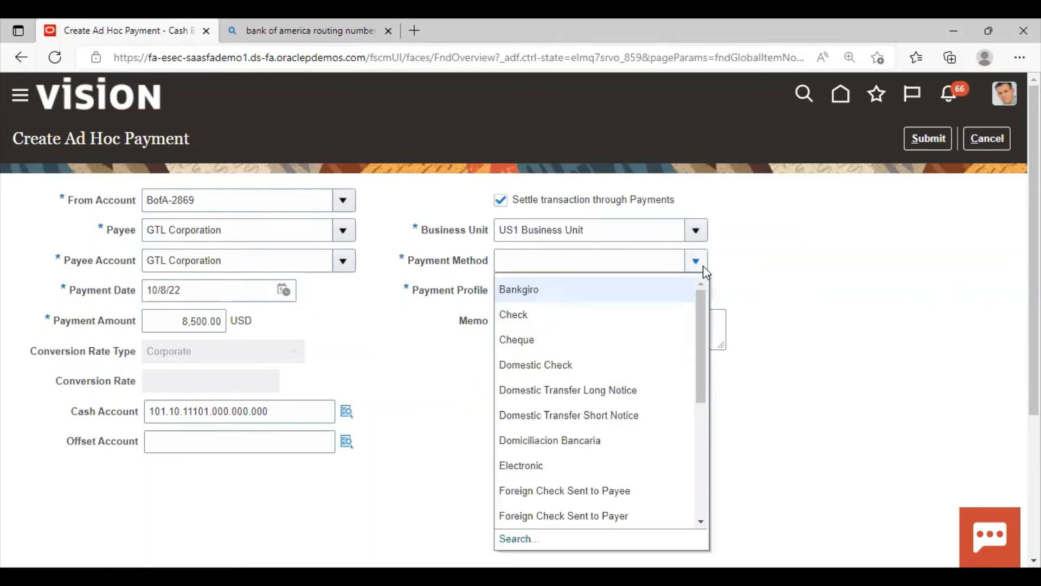
pyautogui.click(525, 315)
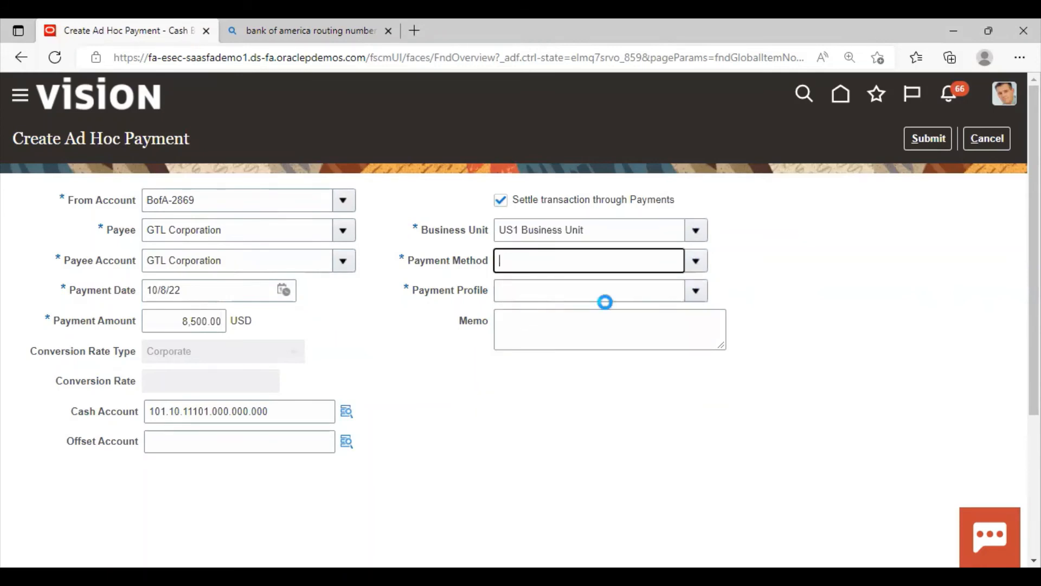
# Set payment profile PayPal and submit the ad hoc payment
pyautogui.click(579, 293)
pyautogui.click(535, 370)
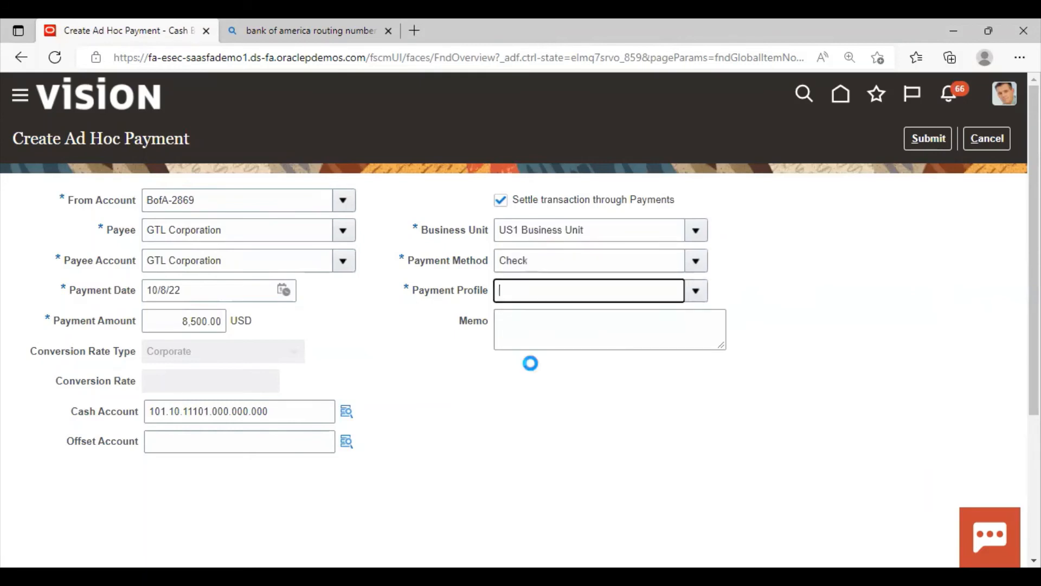
pyautogui.click(924, 140)
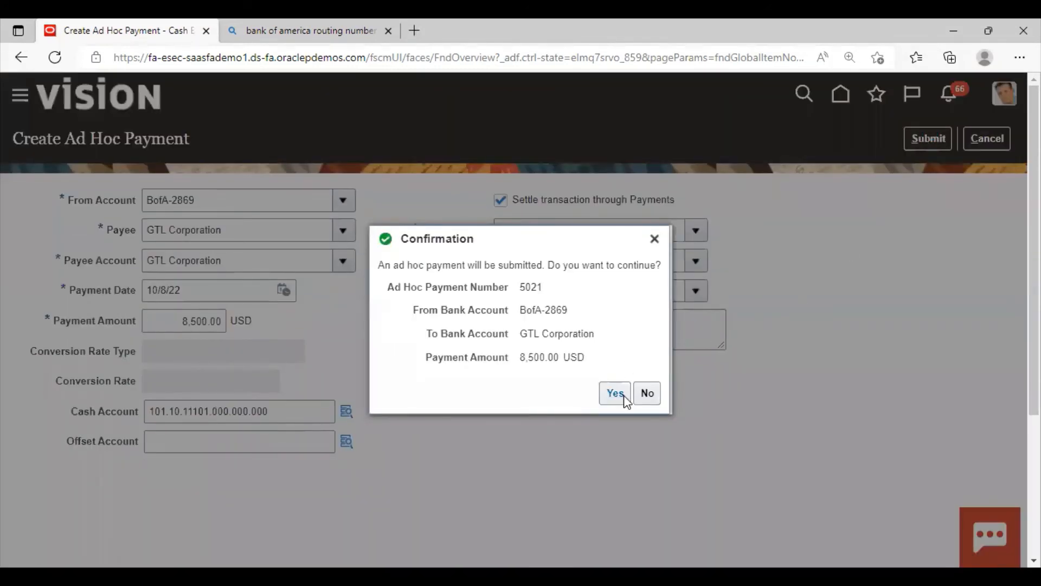
pyautogui.click(625, 399)
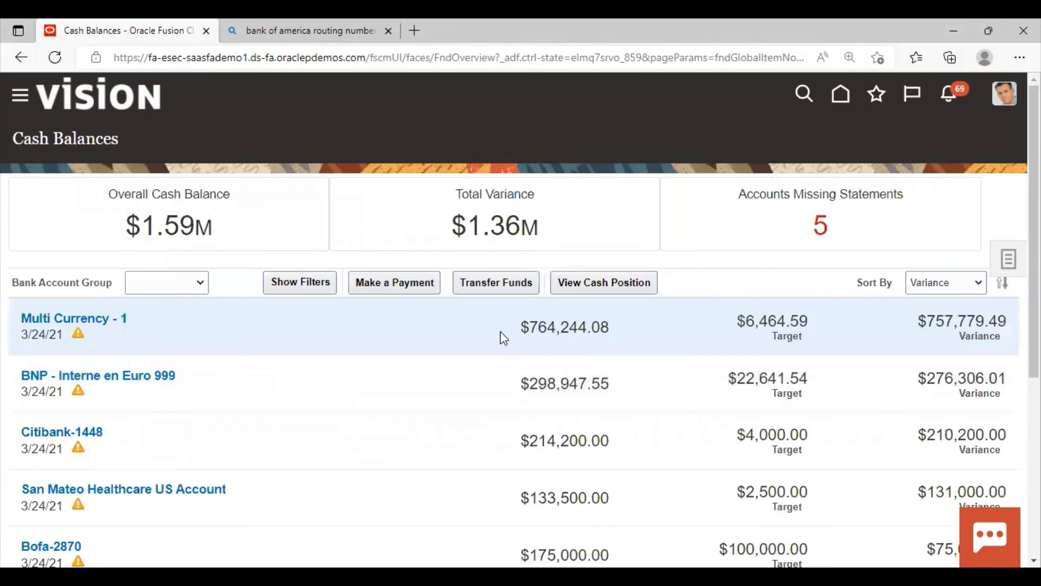
# Check payment 5021 for GTL Corporation at 8,500.00 in Manage Ad Hoc Payments, then return
pyautogui.click(1012, 266)
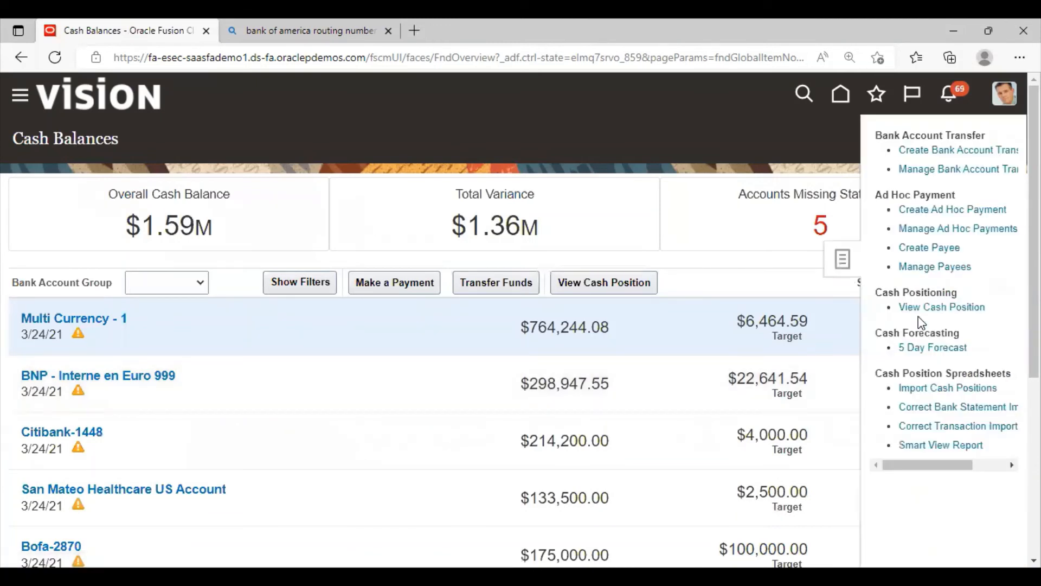
pyautogui.click(924, 228)
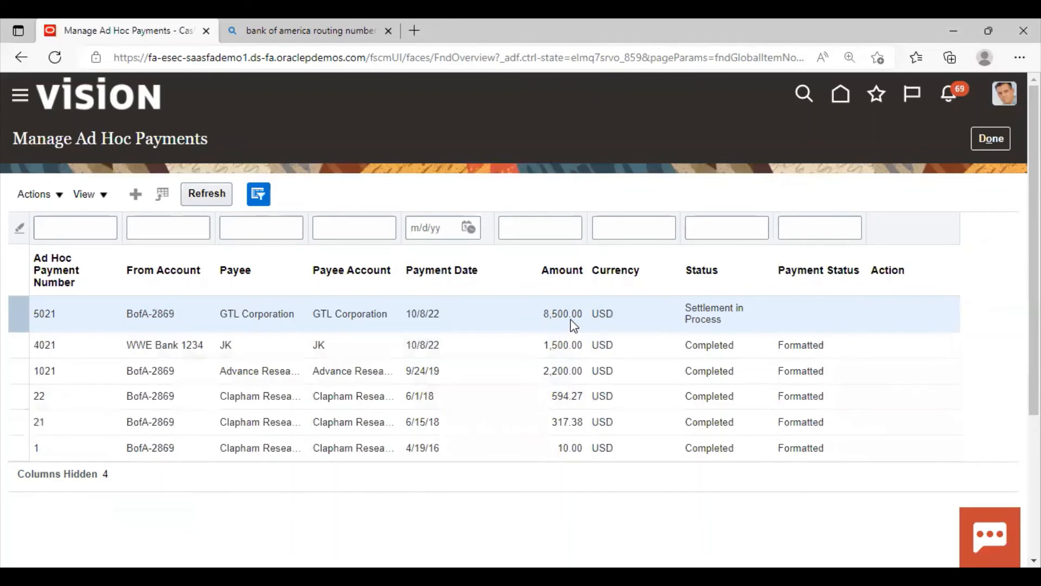
pyautogui.click(992, 139)
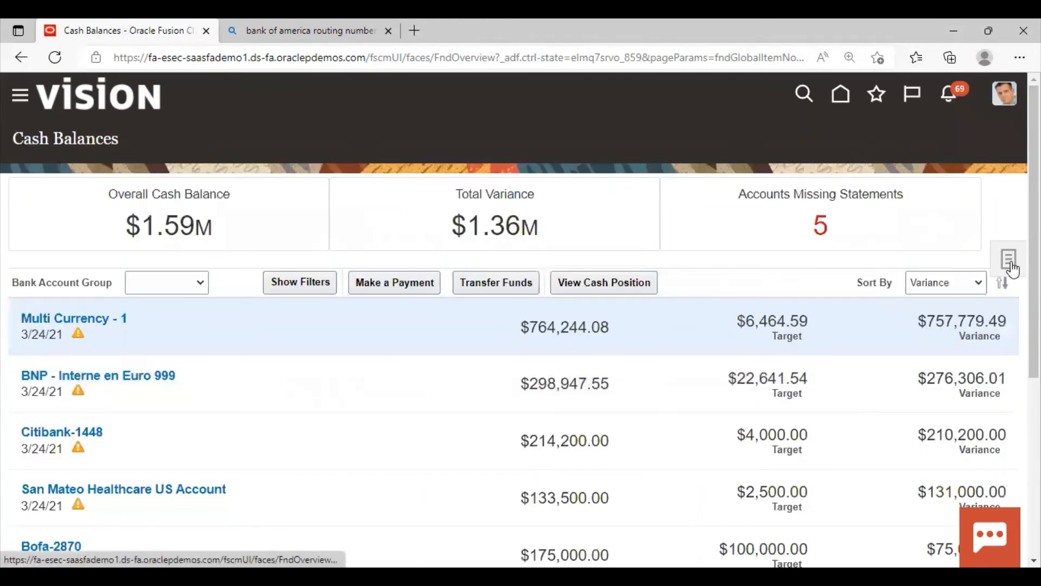
pyautogui.click(1012, 263)
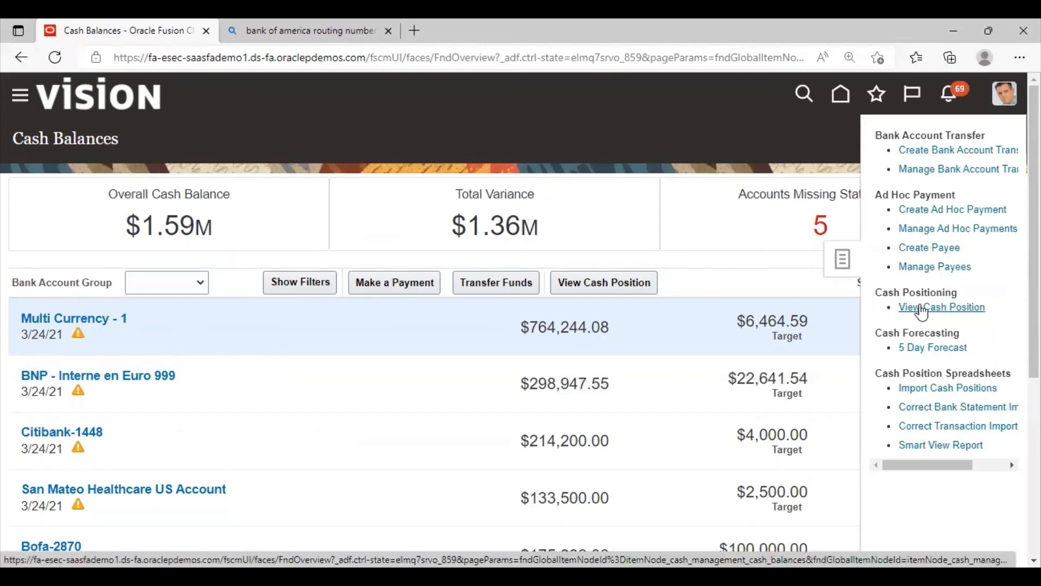
pyautogui.click(919, 307)
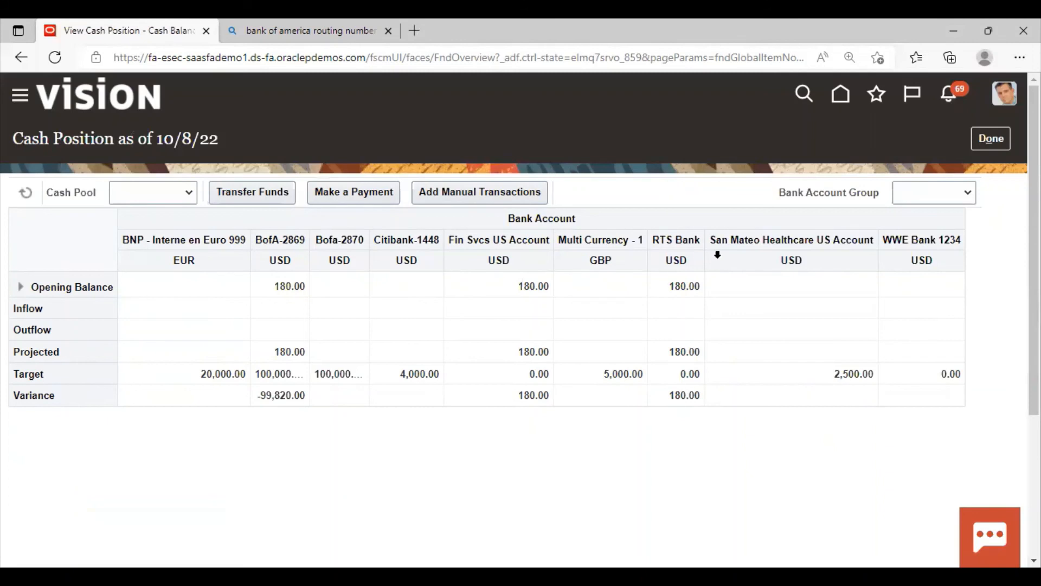
pyautogui.click(925, 192)
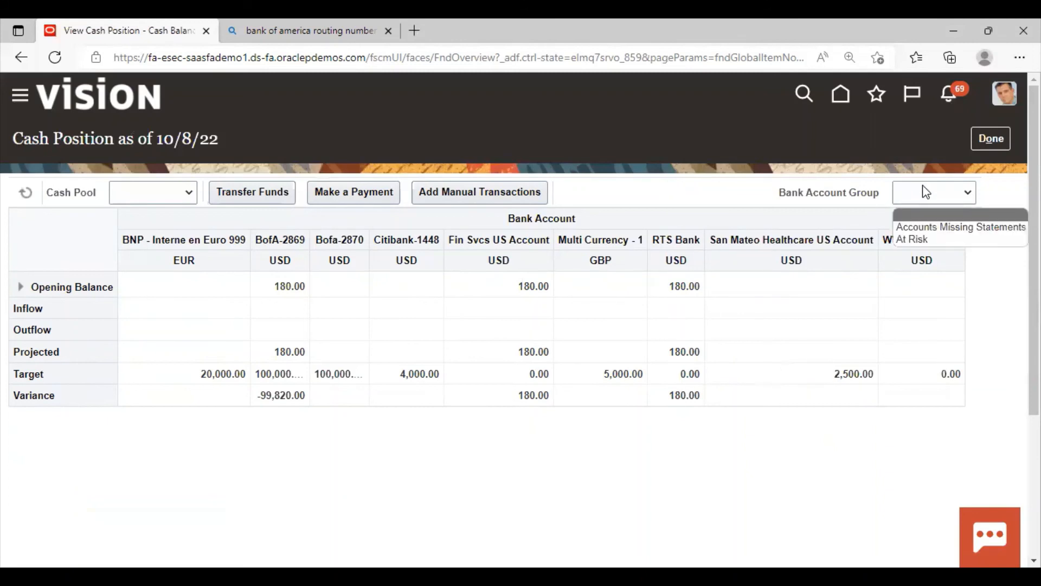
pyautogui.click(924, 225)
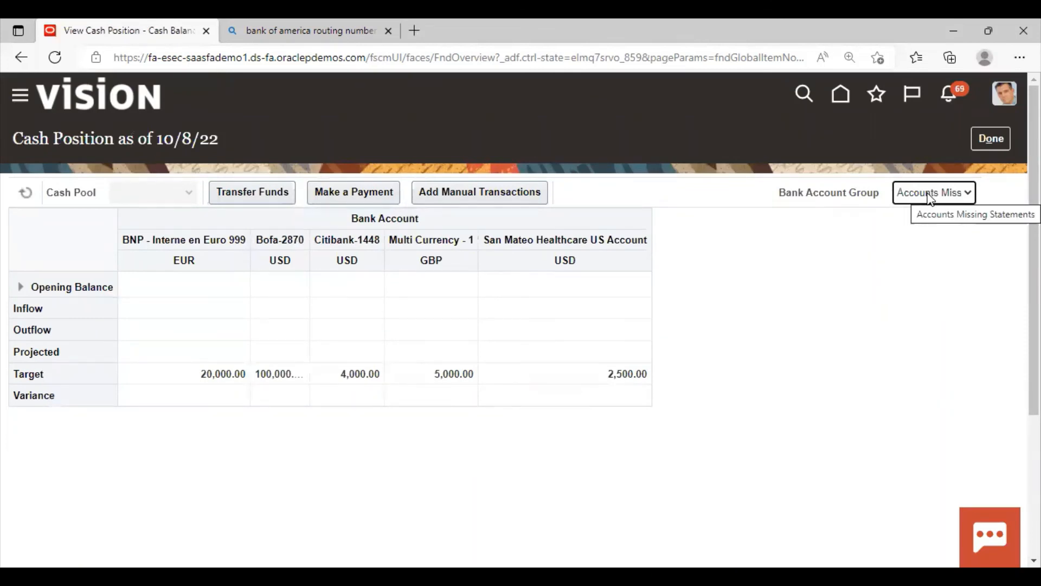
pyautogui.click(928, 194)
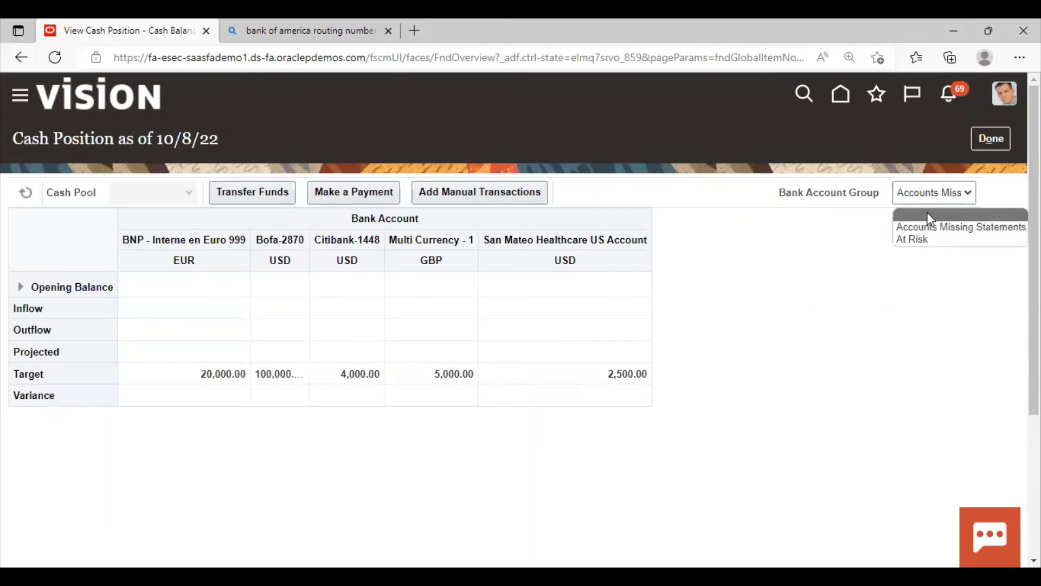
pyautogui.click(930, 242)
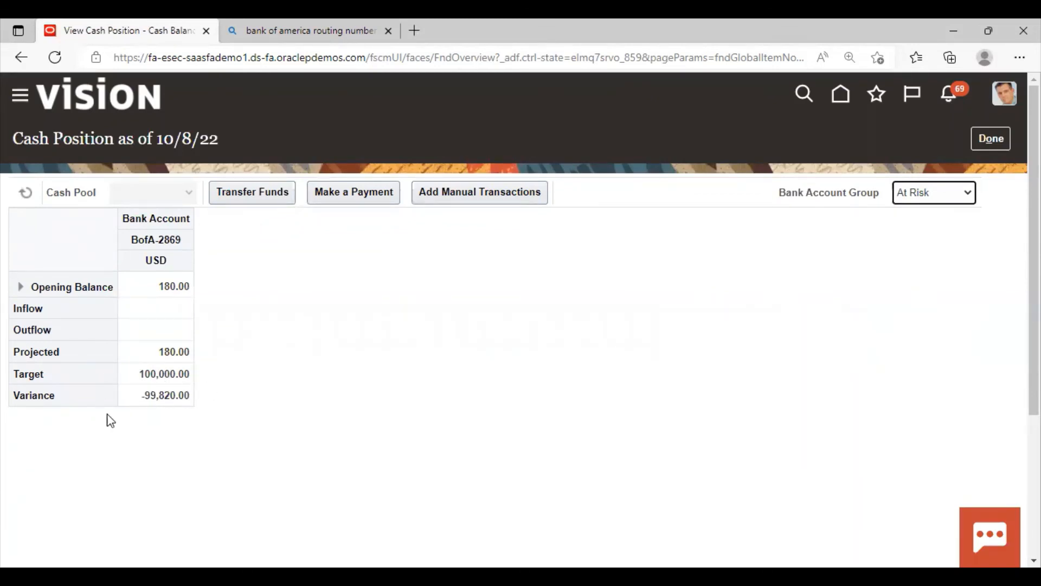
pyautogui.click(960, 193)
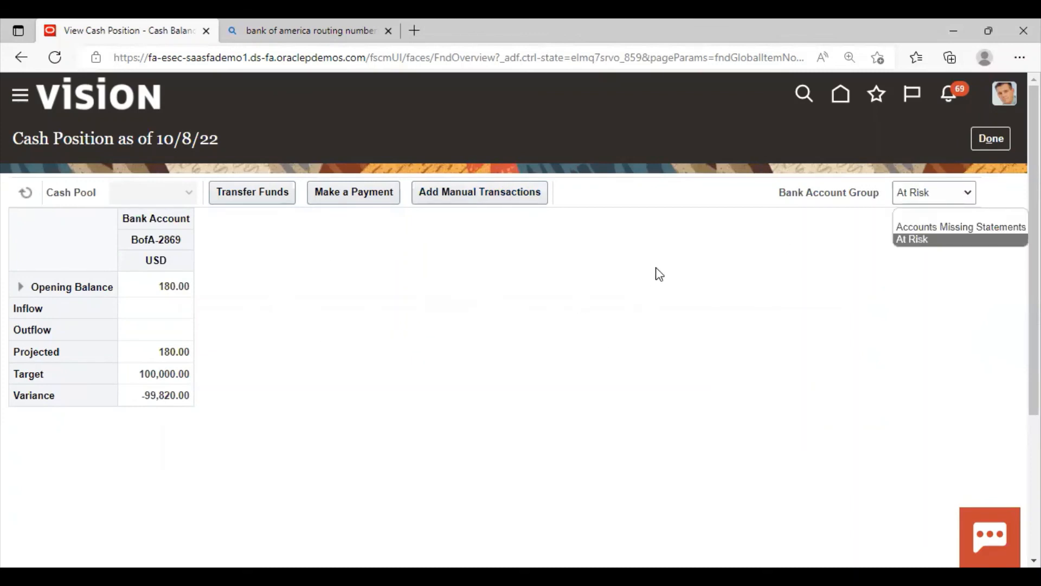
pyautogui.click(989, 139)
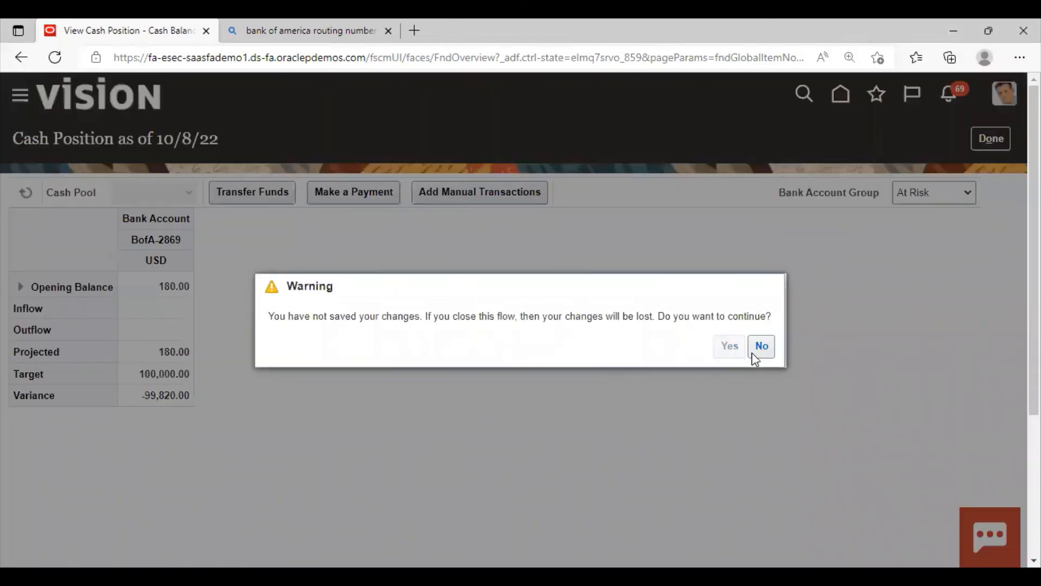
pyautogui.click(729, 346)
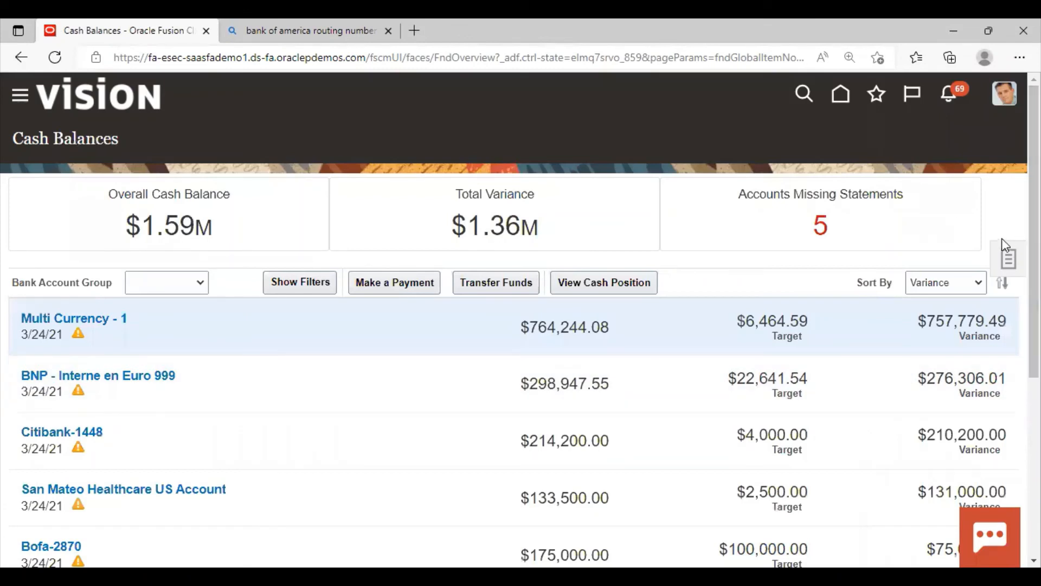
# Open the 5 Day Forecast (USD) for 10/8/22–10/12/22, scan the table, and refresh it
pyautogui.click(1004, 259)
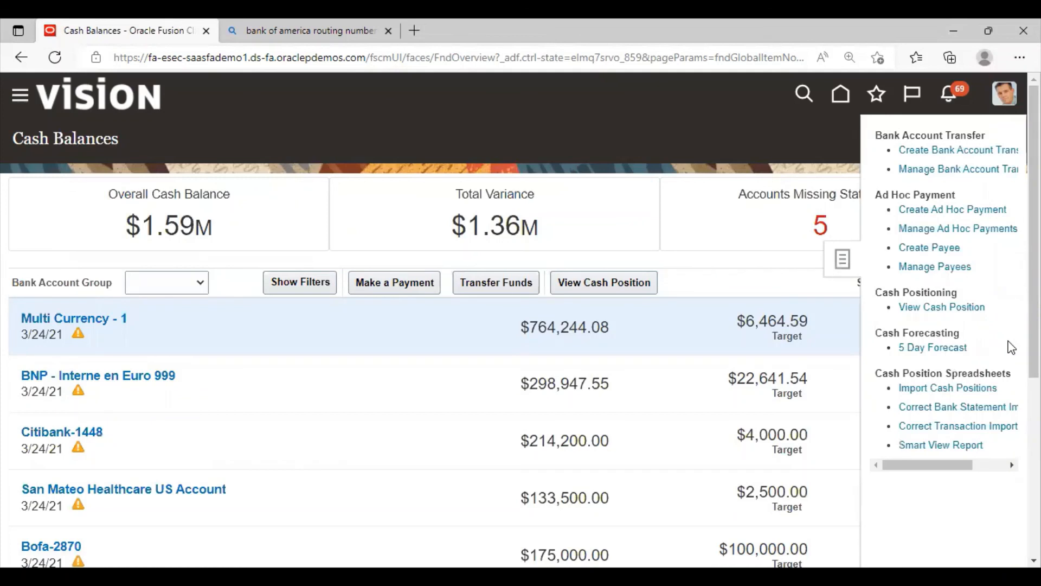
pyautogui.click(943, 348)
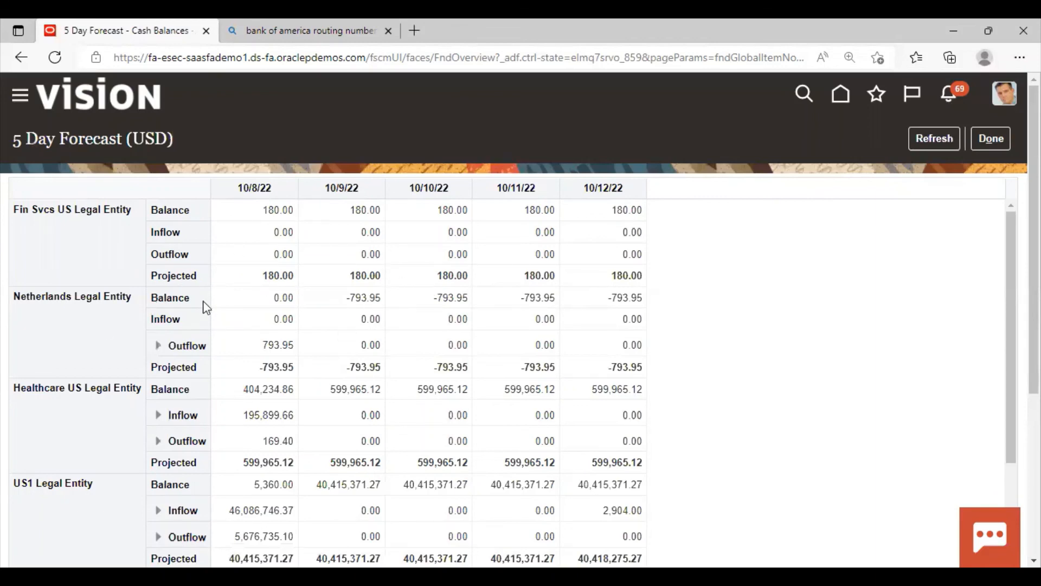
pyautogui.scroll(-4, 148, 310)
pyautogui.scroll(-1, 143, 313)
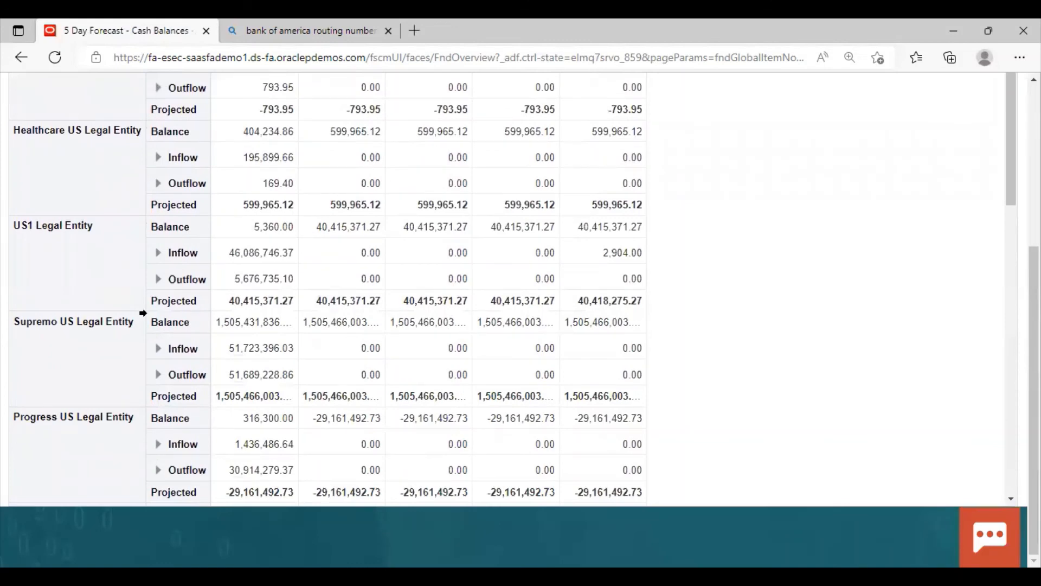
pyautogui.scroll(5, 153, 305)
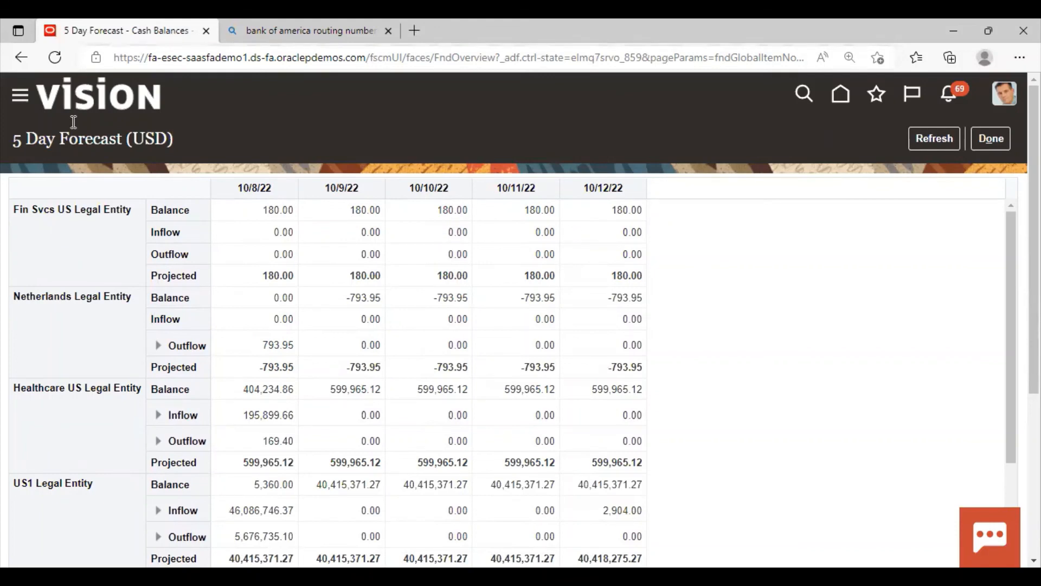
pyautogui.click(933, 140)
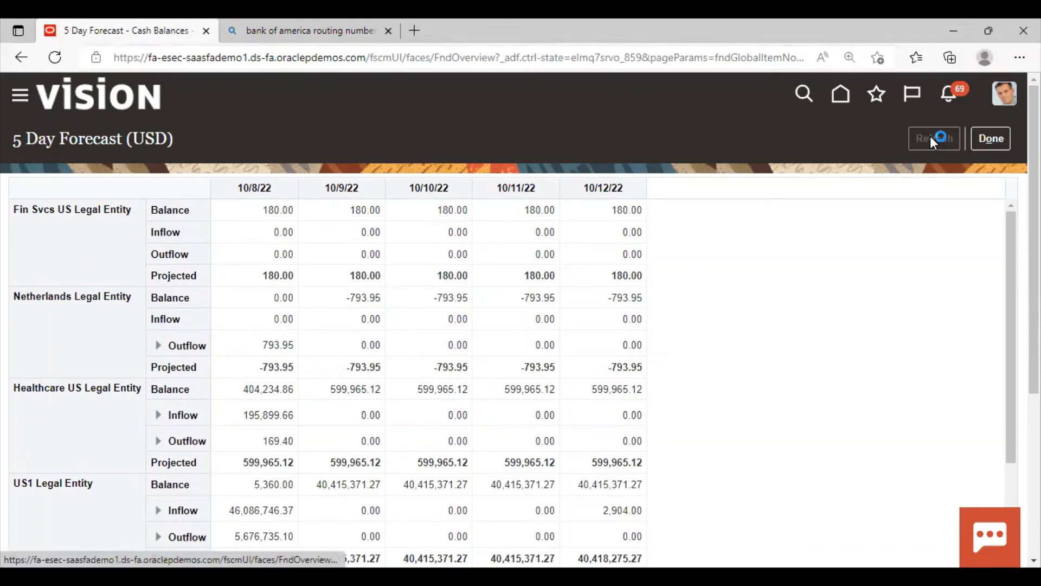